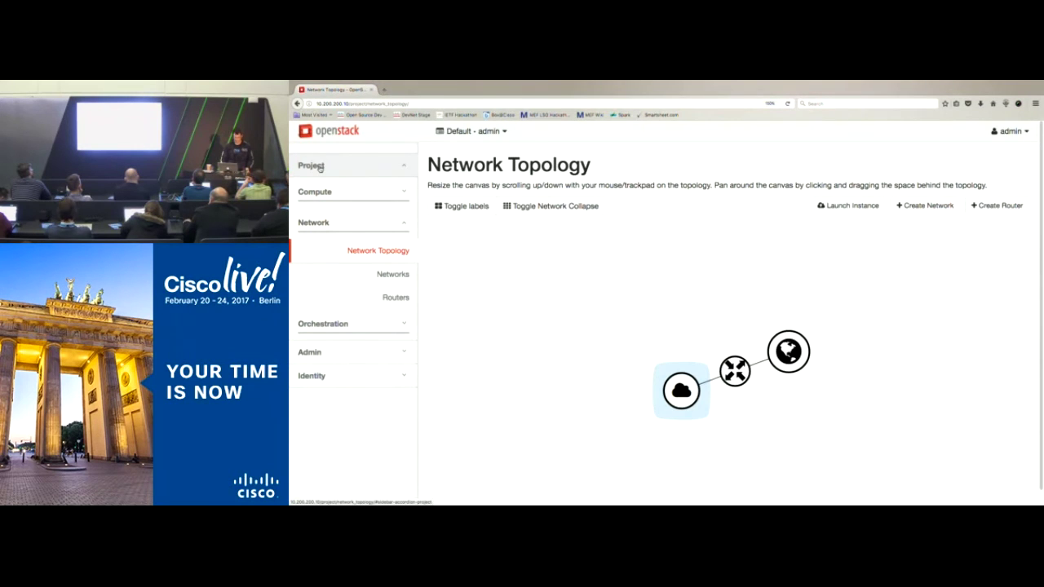
Step: Collapse the Project section and sign out of the dashboard
left_click(310, 166)
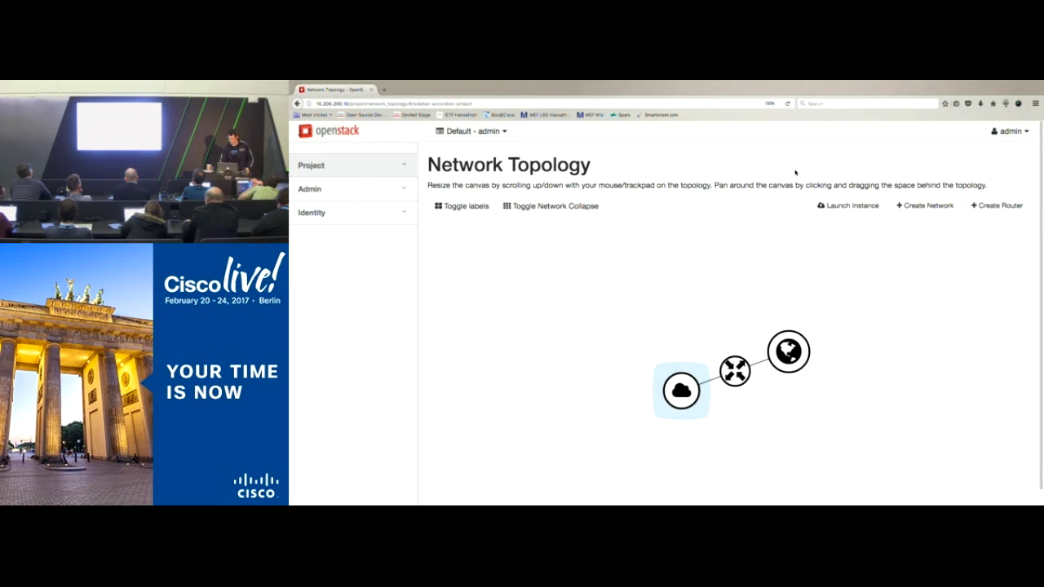
left_click(1010, 131)
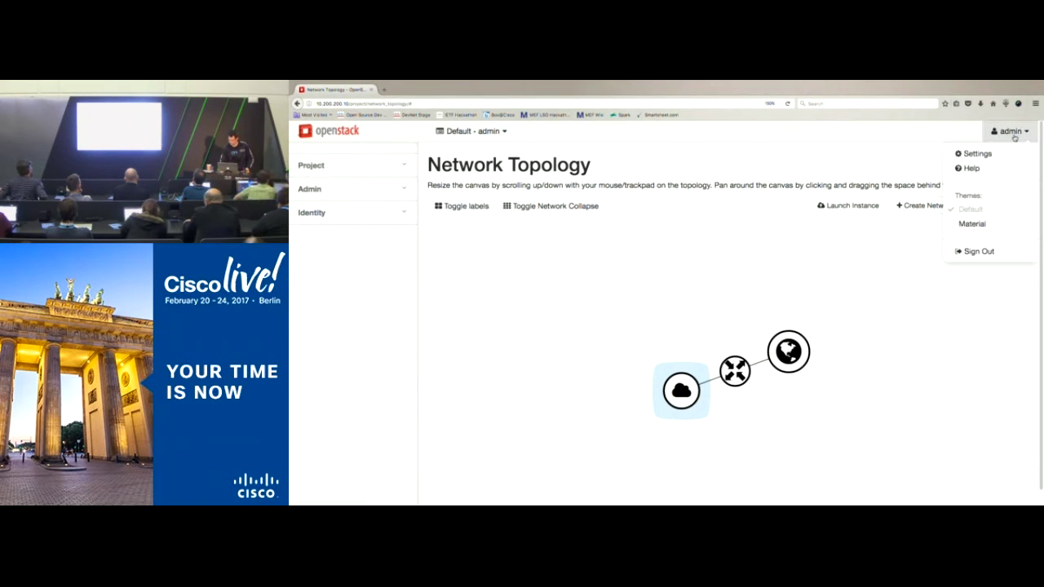
left_click(979, 252)
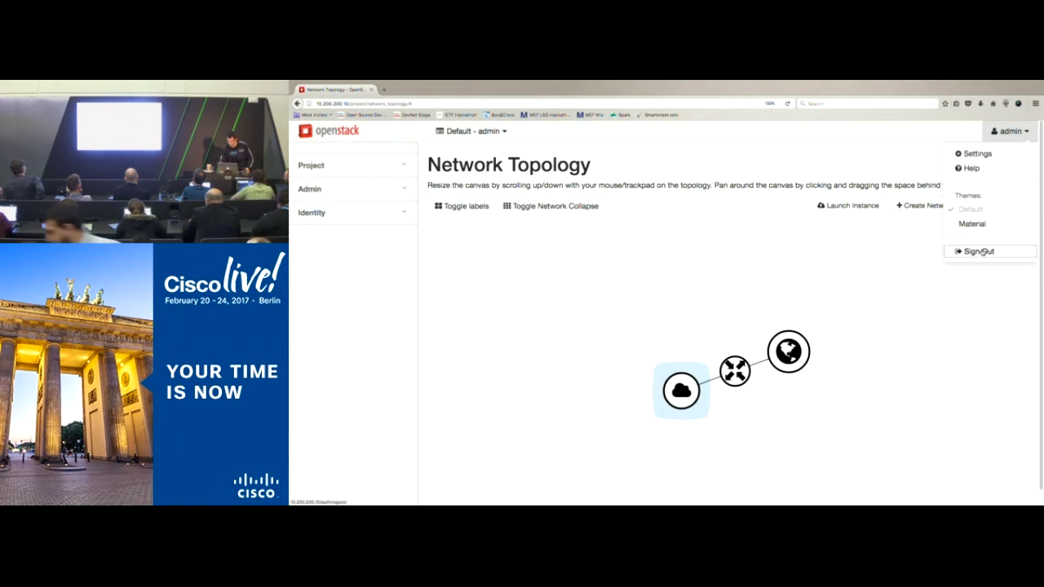
Step: Log back in as admin with the admin password
left_click(661, 369)
type("admin")
key("Tab")
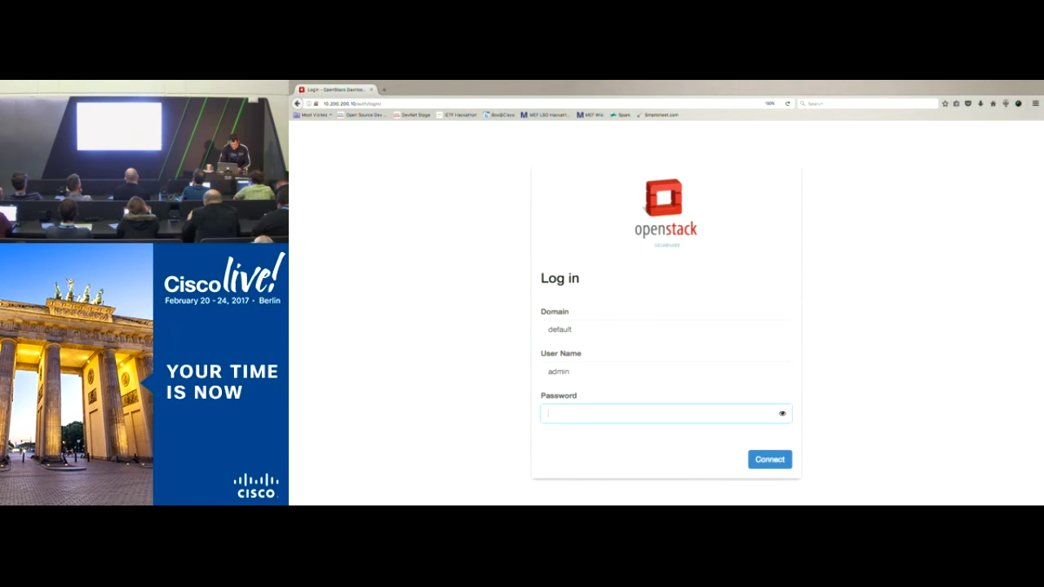
type("password")
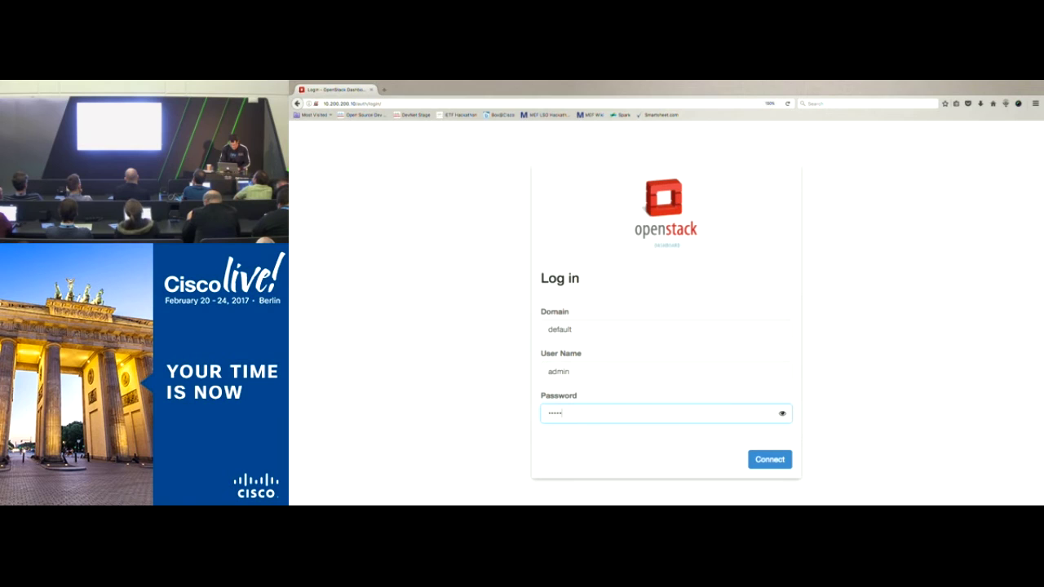
key("Return")
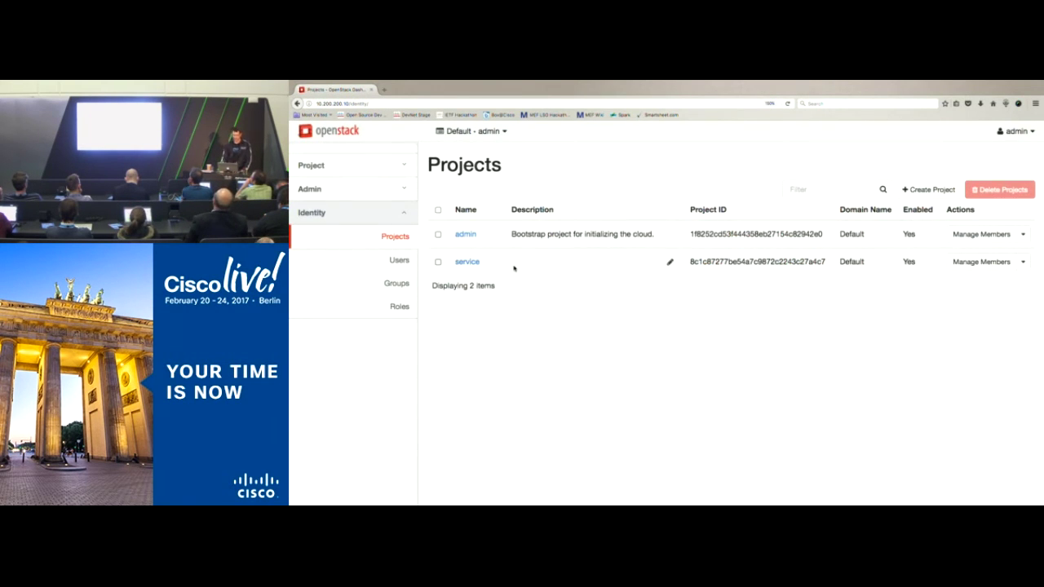
Step: From Identity > Users, start a new user and enter the user name
left_click(400, 260)
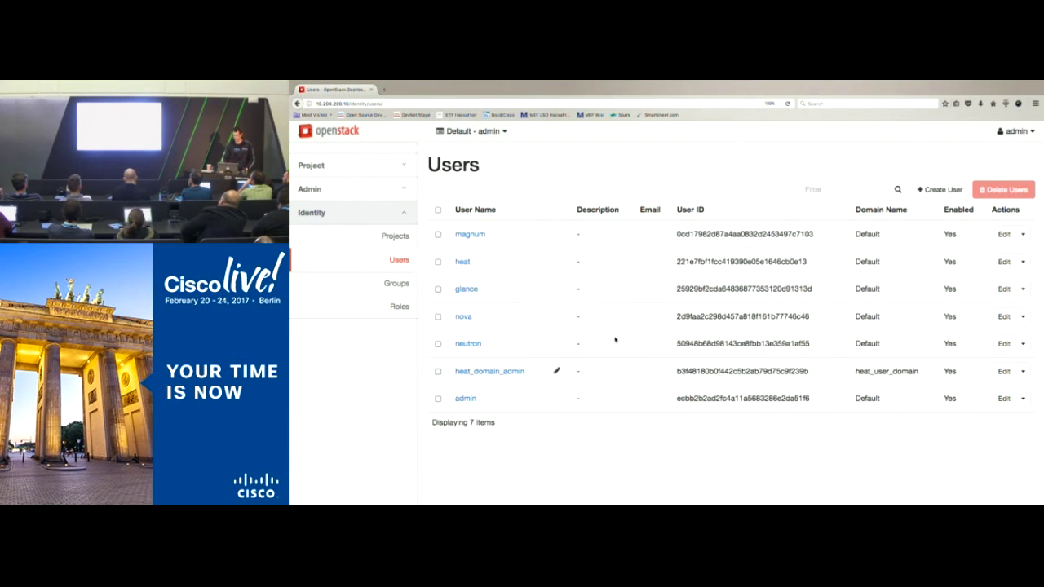
left_click(940, 190)
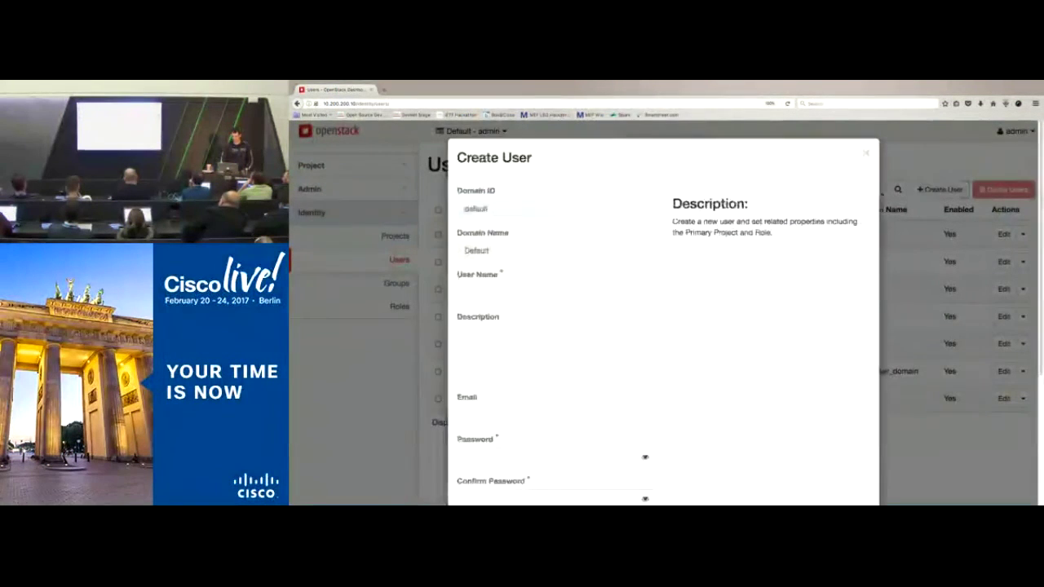
left_click(562, 294)
type("charles")
key("Tab")
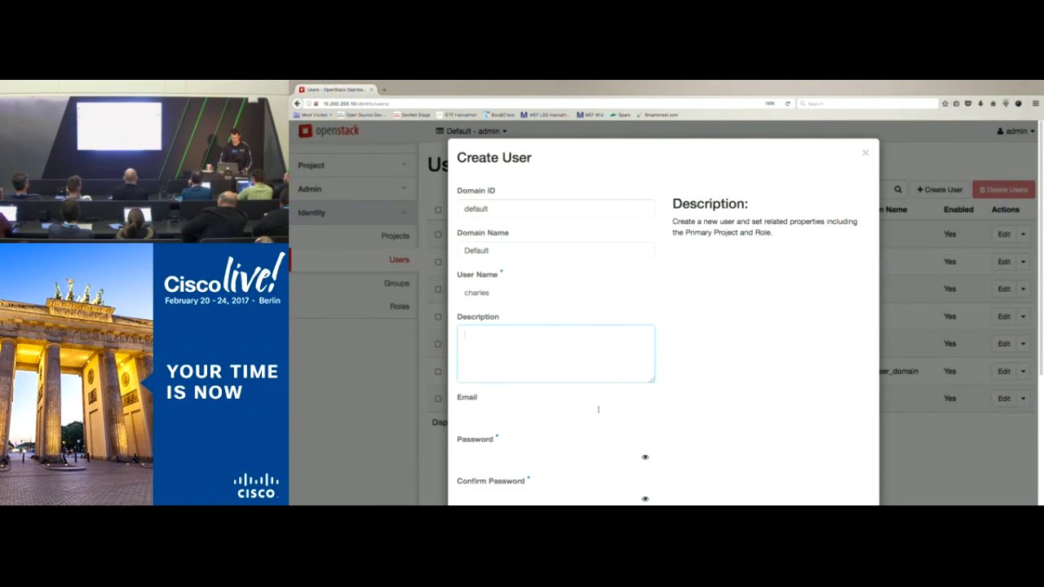
scroll(598, 410, "down", 2)
Step: Enter and confirm the user's password, set primary project admin, and create the user
left_click(592, 395)
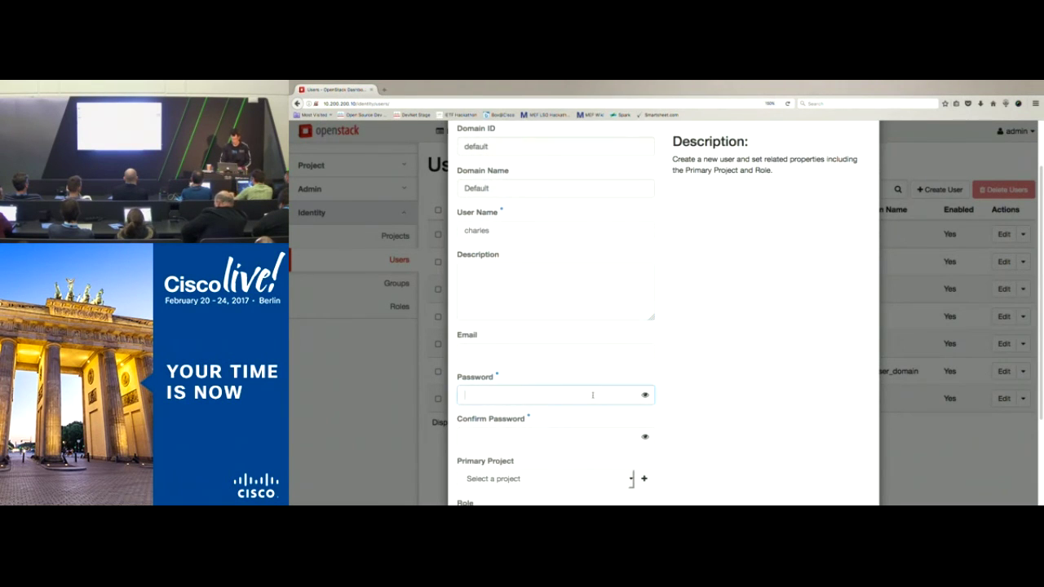
type("cisco")
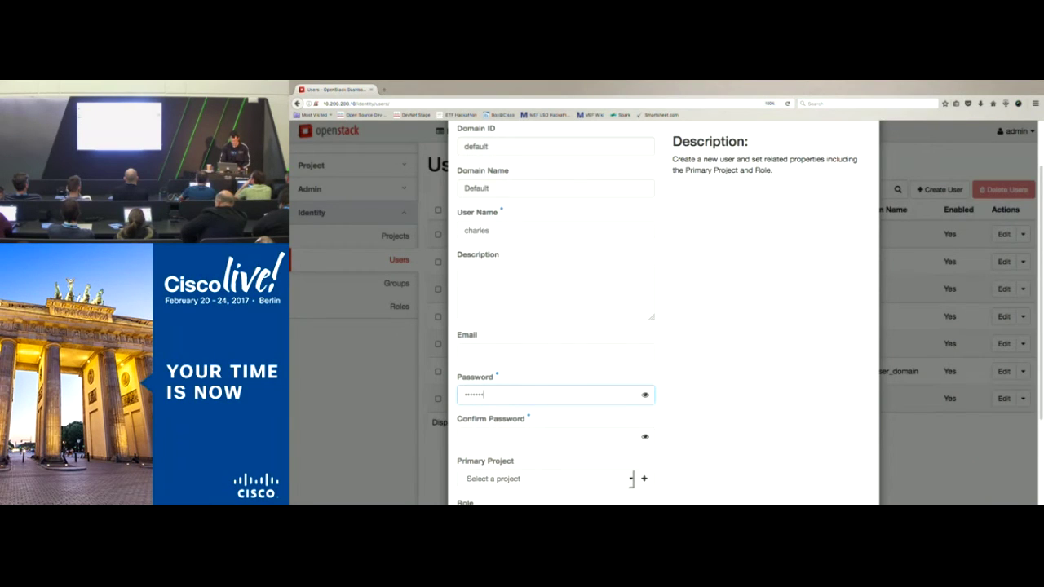
left_click(555, 438)
type("cisco123")
scroll(593, 396, "down", 5)
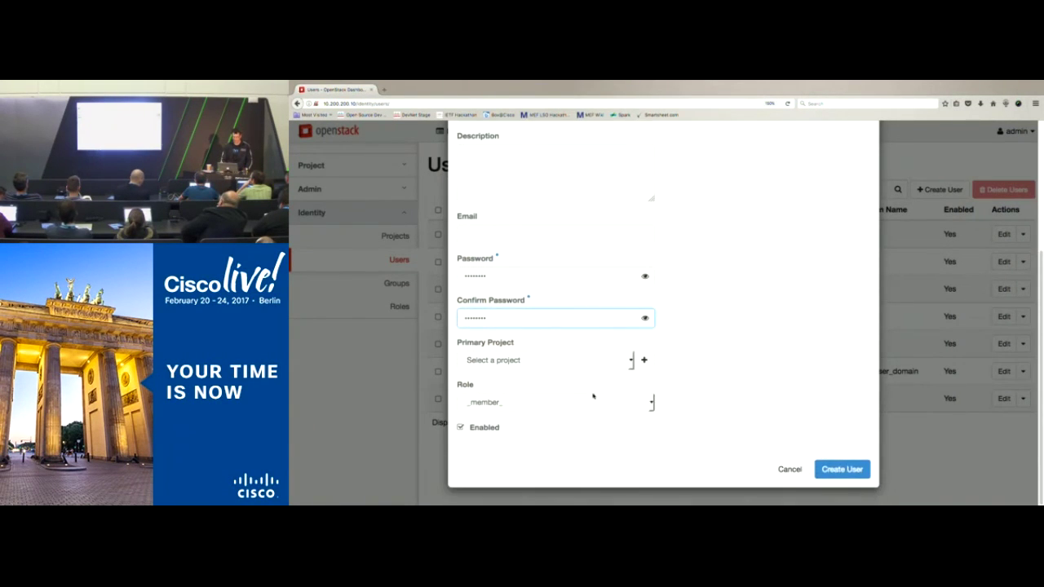
left_click(630, 362)
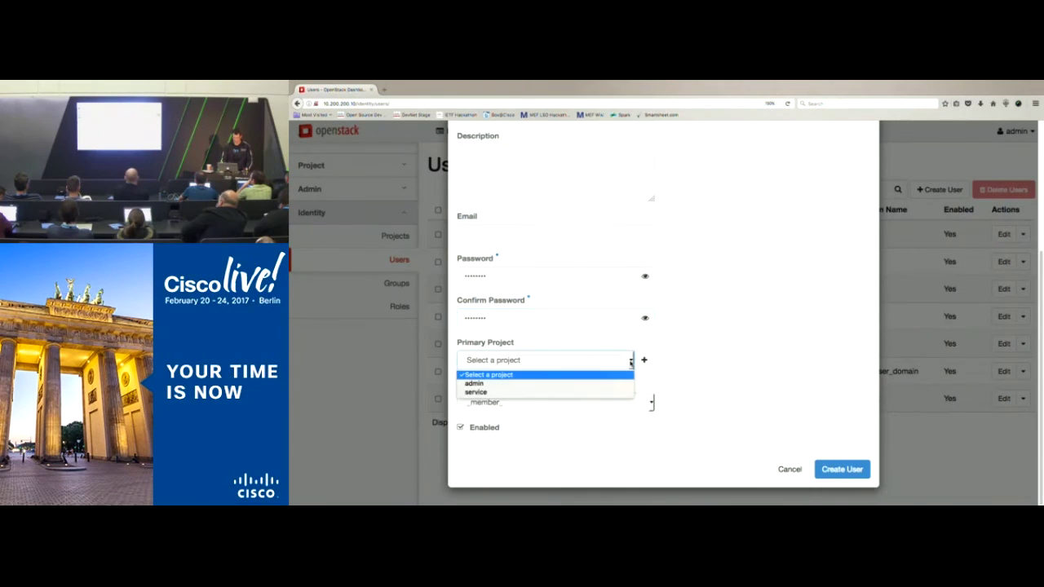
left_click(595, 383)
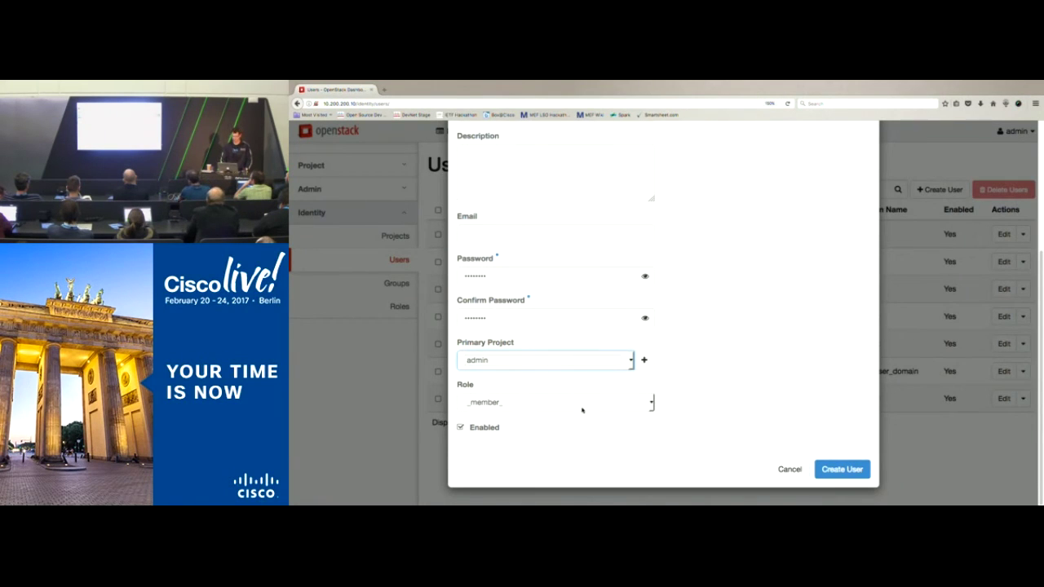
left_click(824, 470)
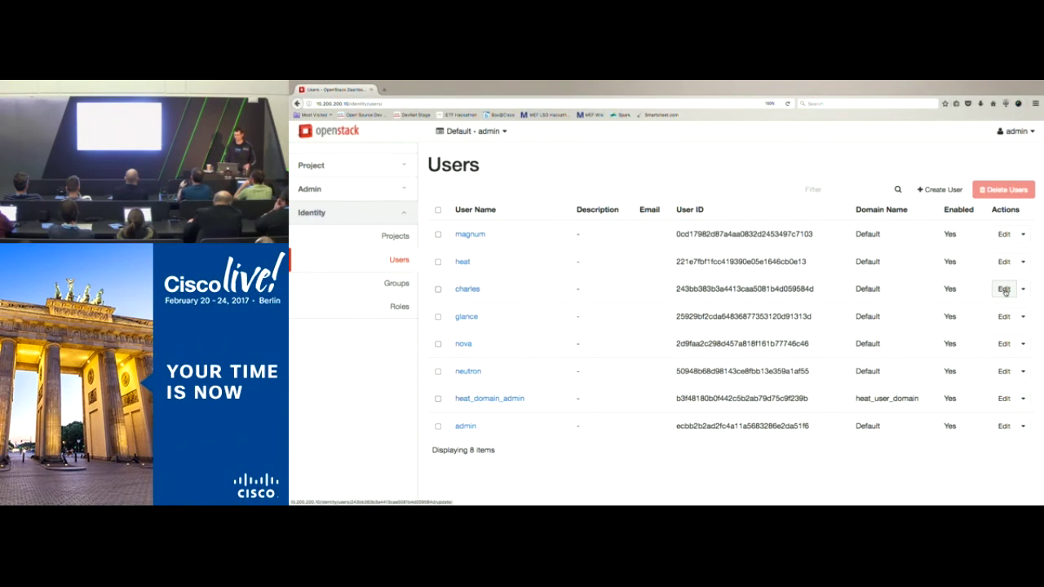
Step: Open the new user's Update User form, cancel without changes, and open the admin menu
left_click(1005, 290)
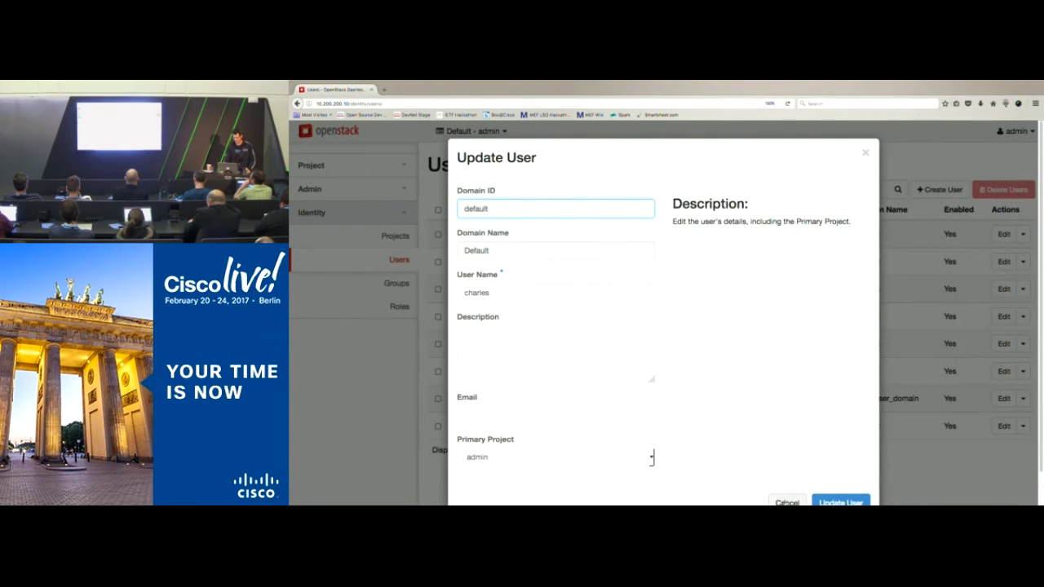
left_click(788, 502)
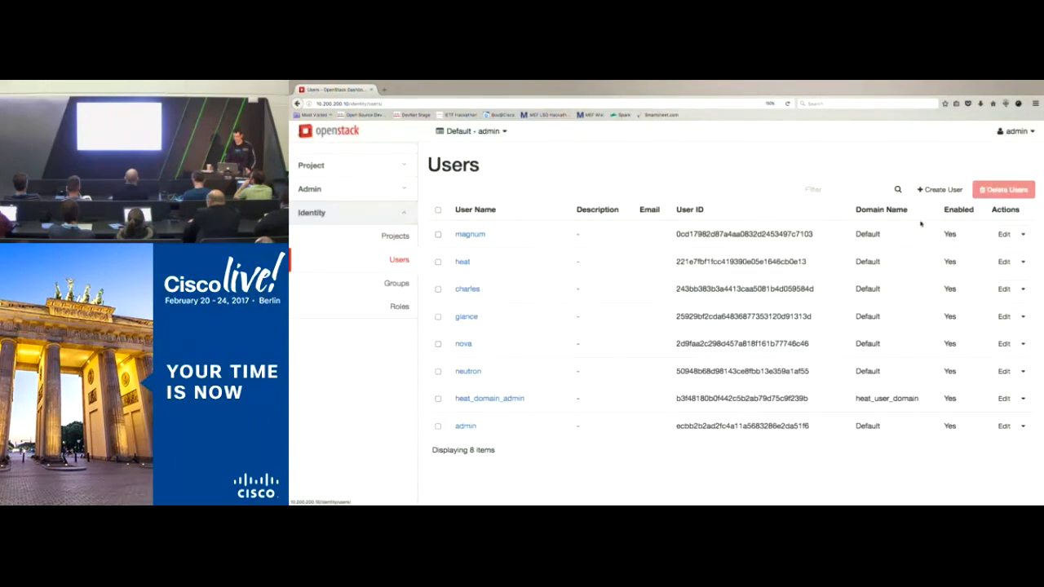
left_click(1014, 133)
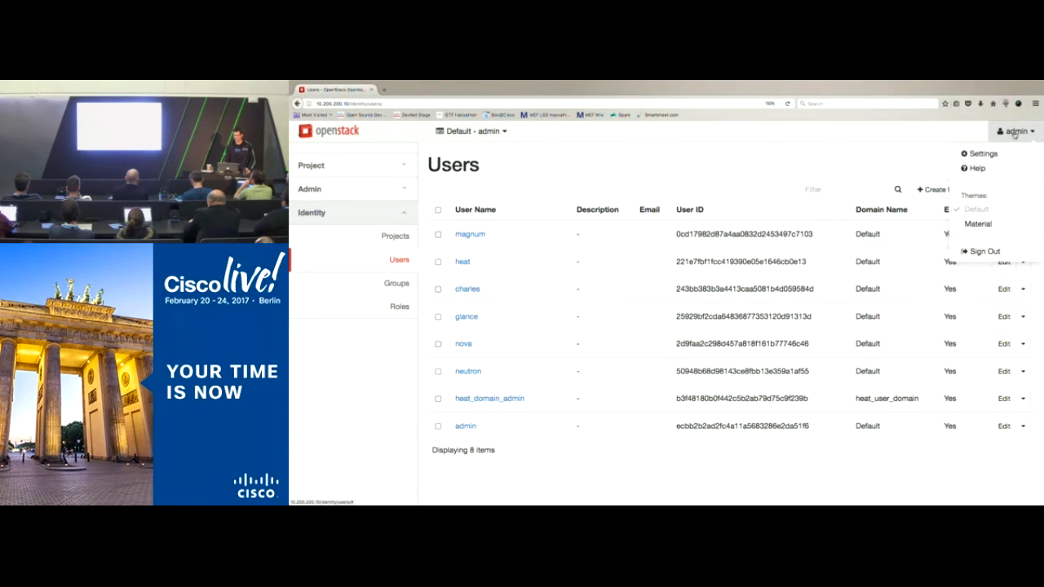
Step: Sign out of admin and log in with the new user's name and password
left_click(985, 251)
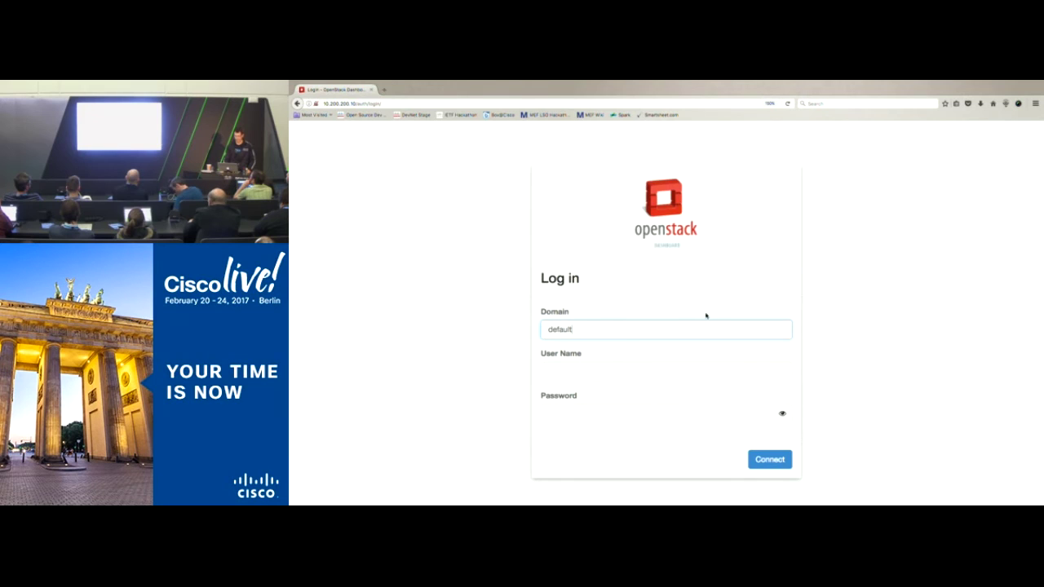
left_click(609, 373)
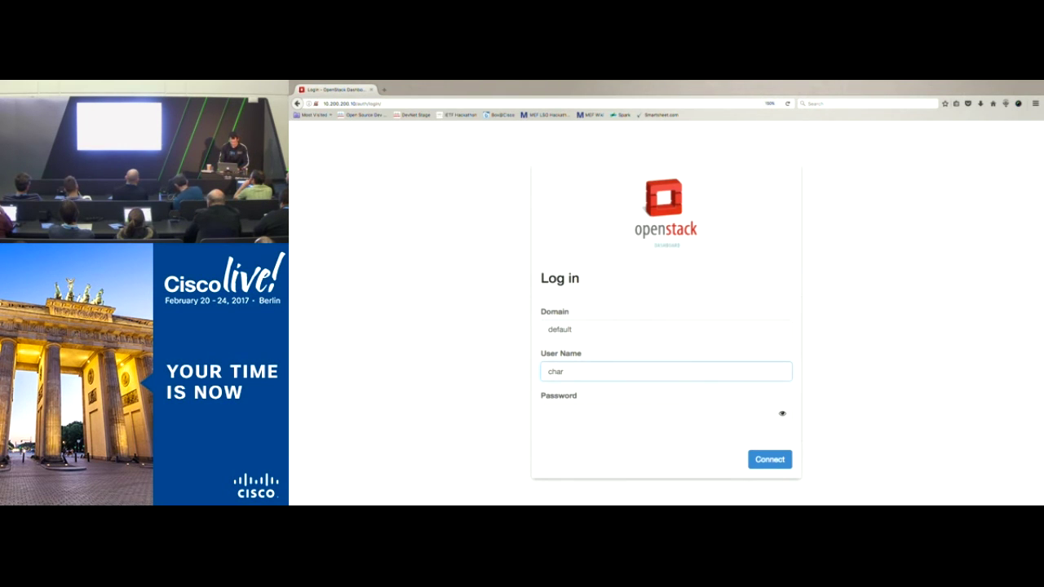
key("Tab")
type("••")
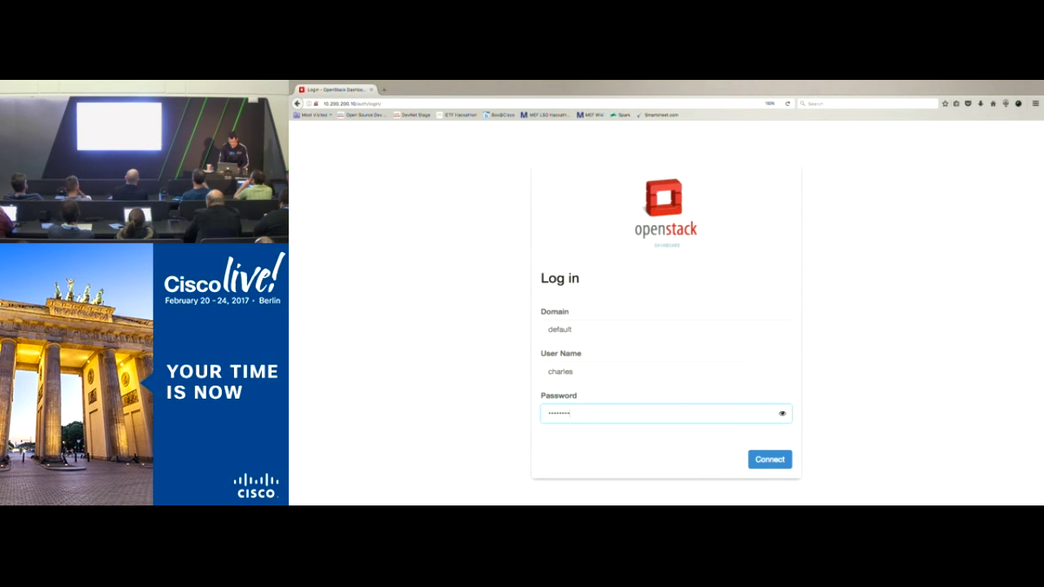
key("Return")
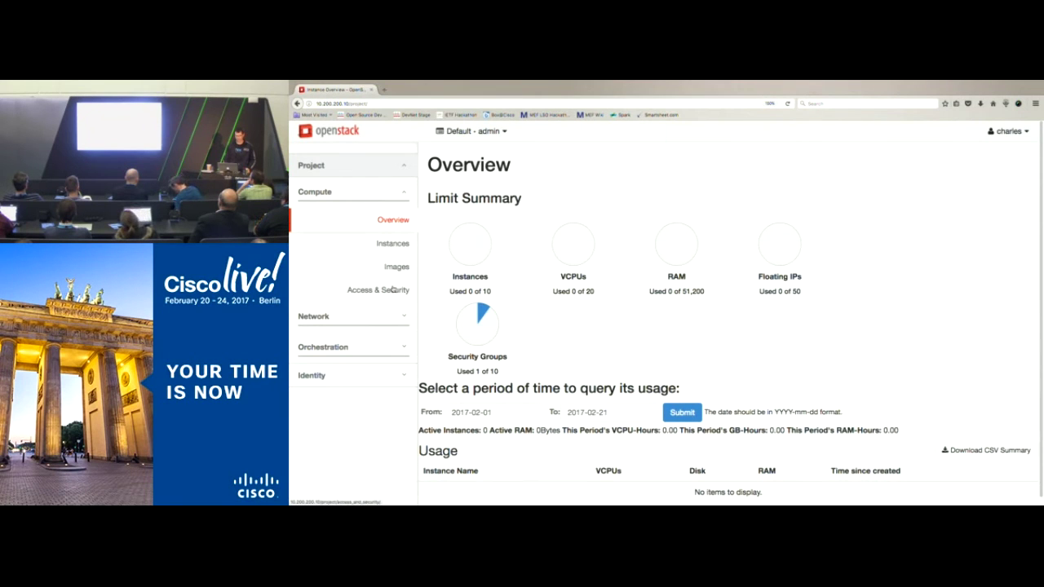
Step: View public_network and private_network details in Network Topology, then go to Compute Overview
left_click(320, 318)
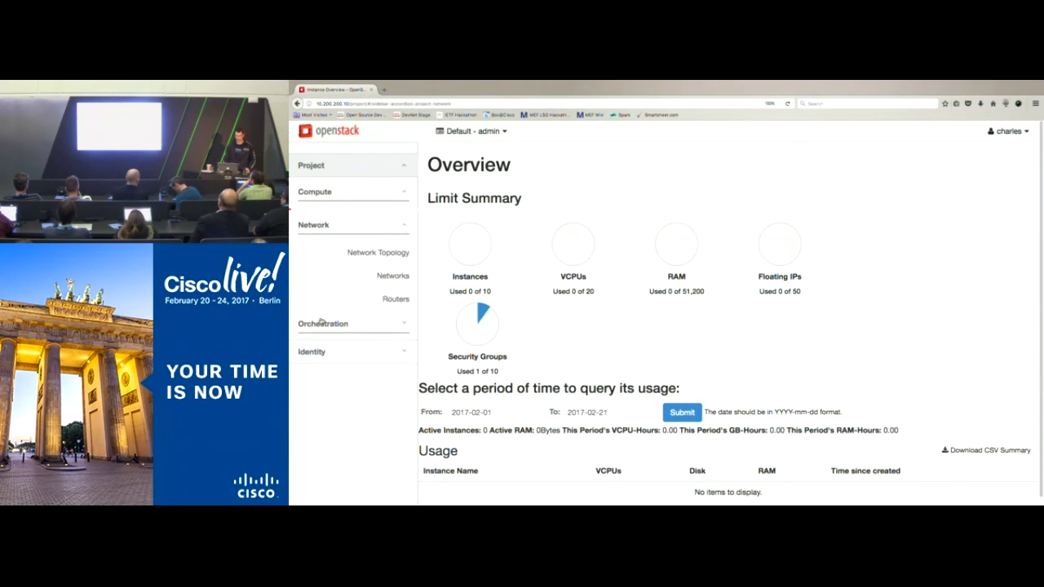
left_click(376, 251)
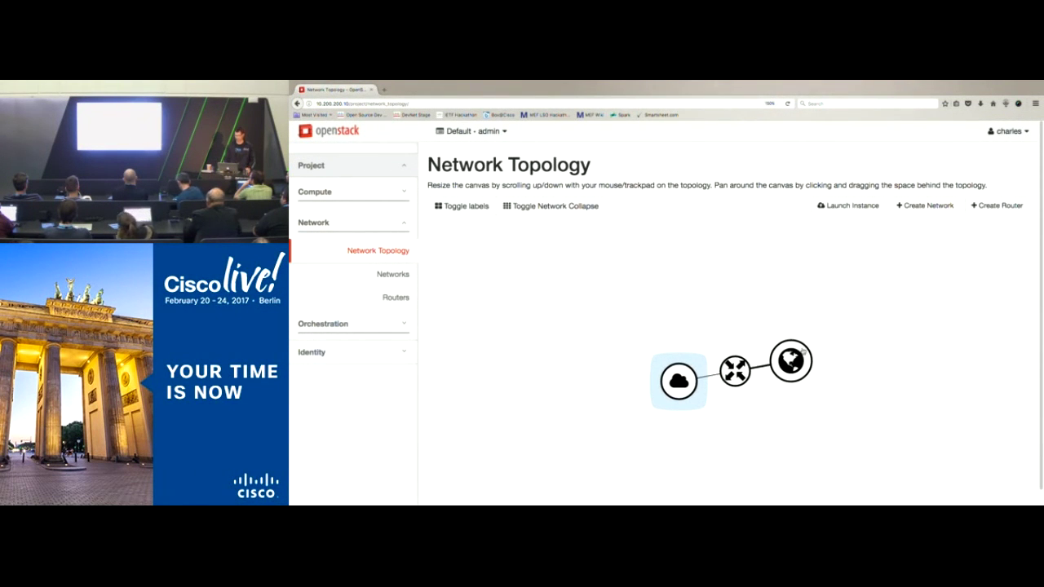
left_click(791, 360)
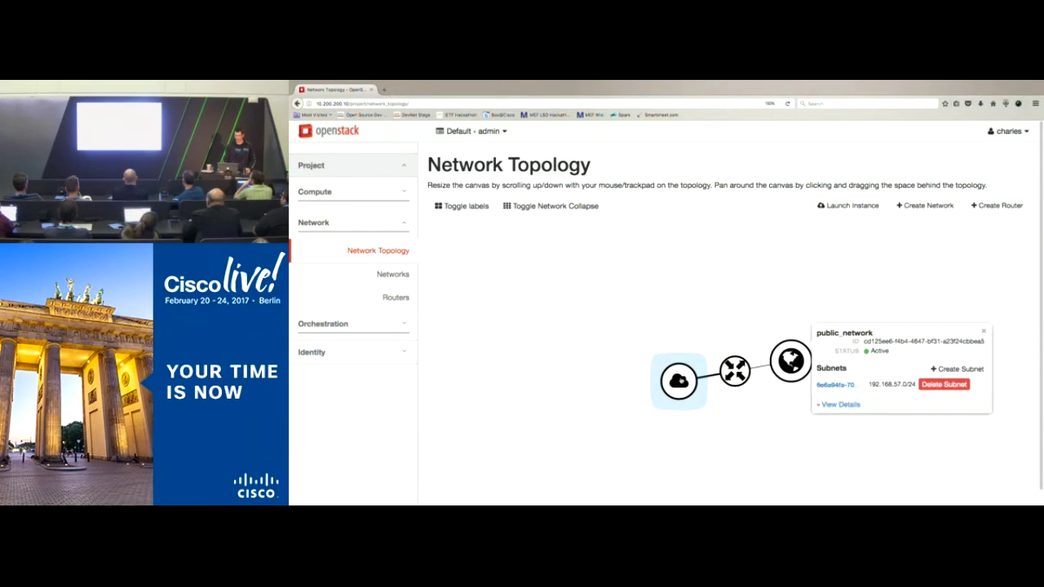
left_click(668, 373)
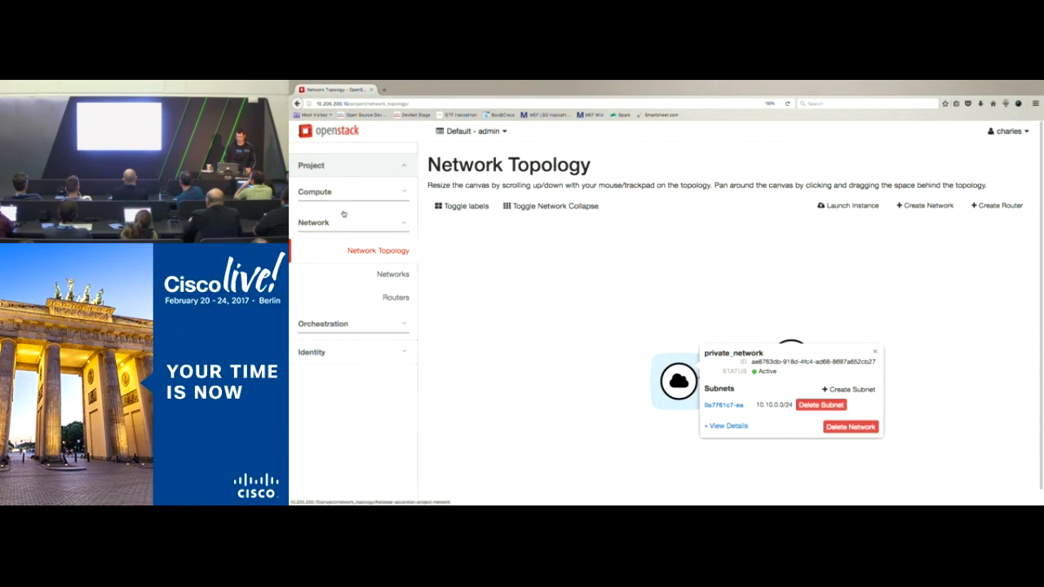
left_click(322, 196)
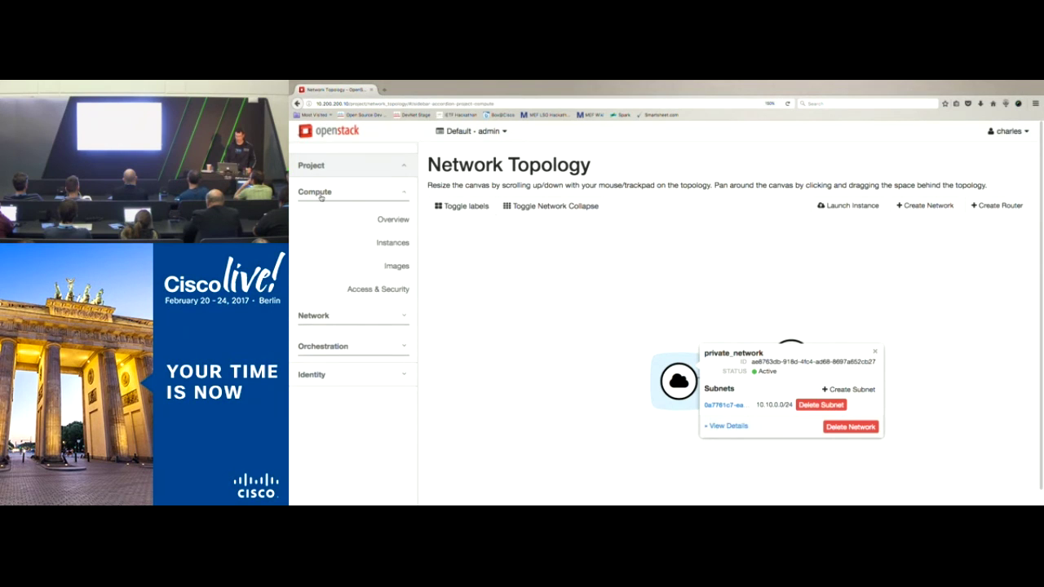
left_click(394, 221)
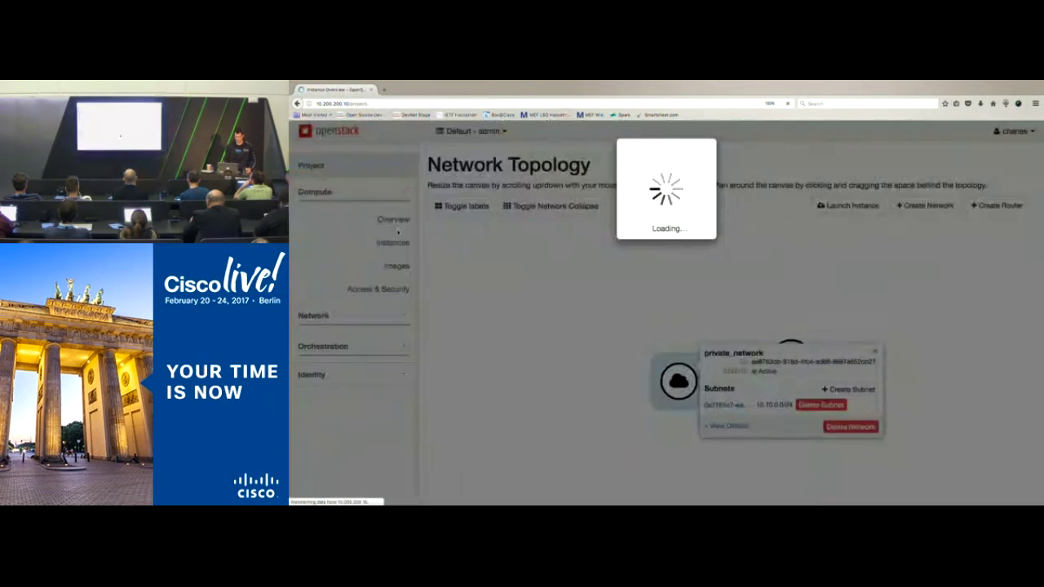
Step: Start a new instance from the Instances list named devnetzone1 and advance to Source
left_click(393, 244)
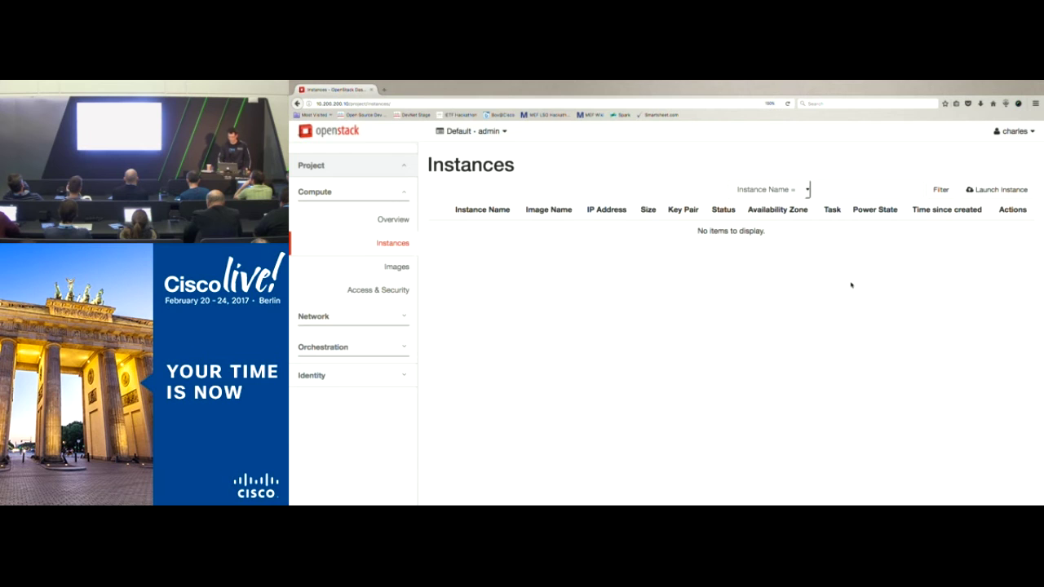
left_click(994, 190)
left_click(717, 231)
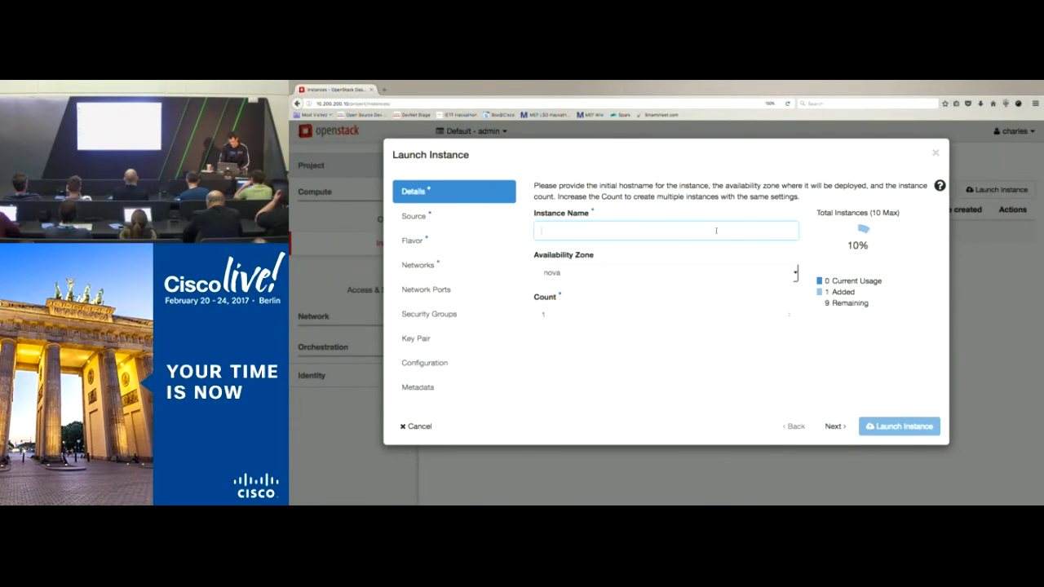
type("devnet")
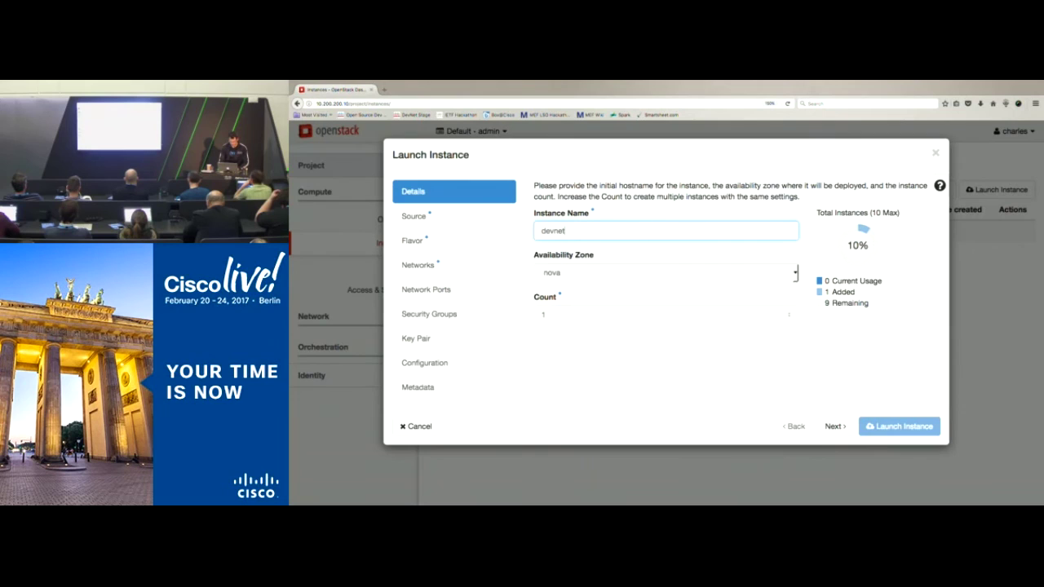
type("zone1")
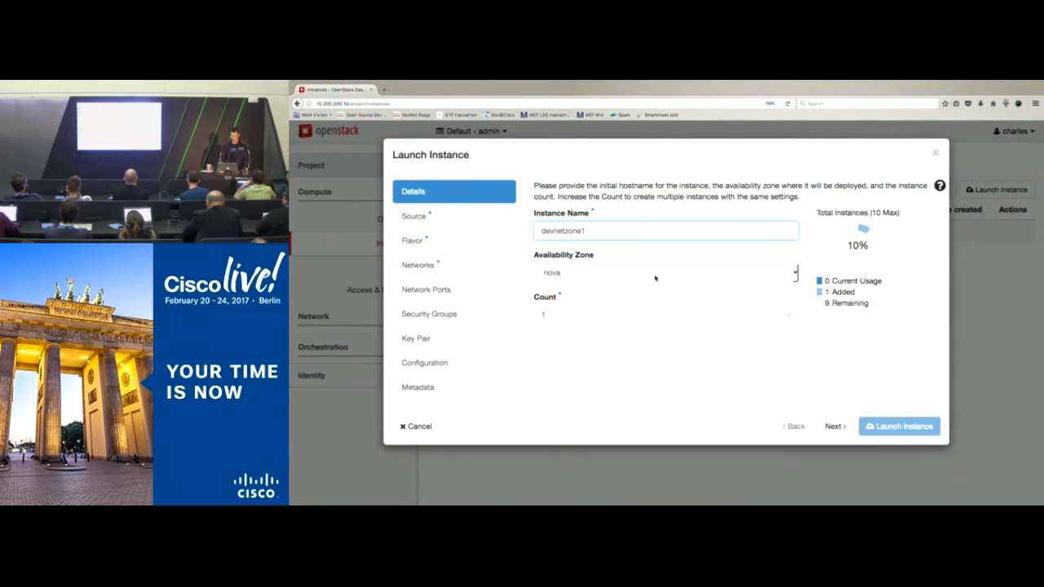
left_click(834, 426)
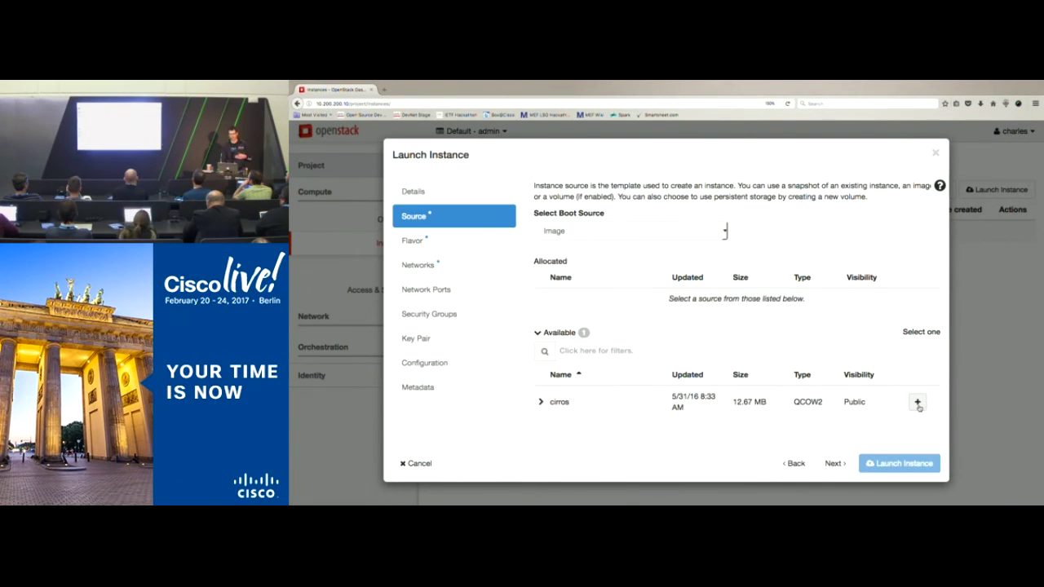
Step: Allocate the cirros image as boot source and the m1.tiny flavor
left_click(917, 403)
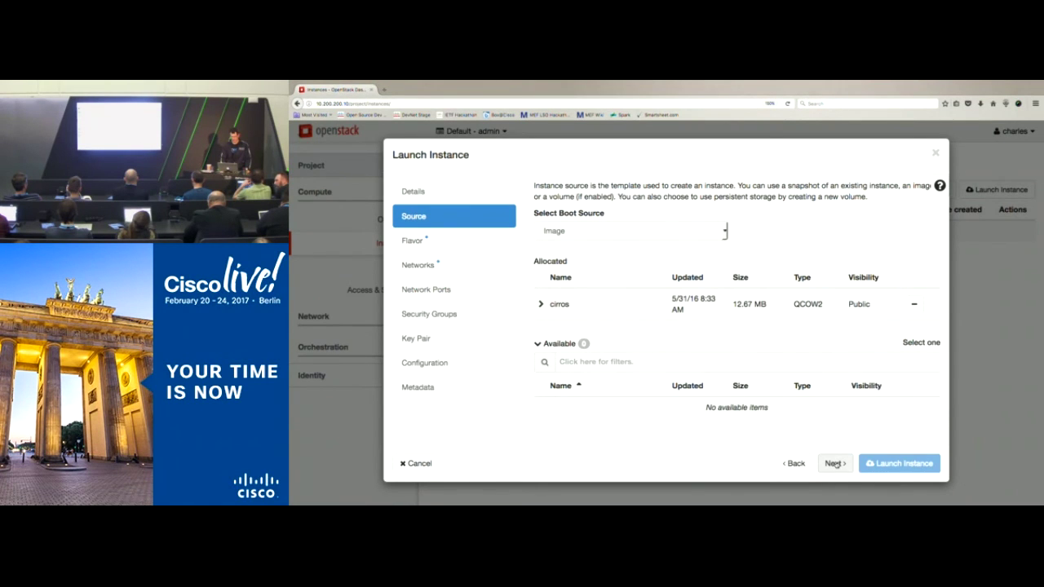
left_click(835, 463)
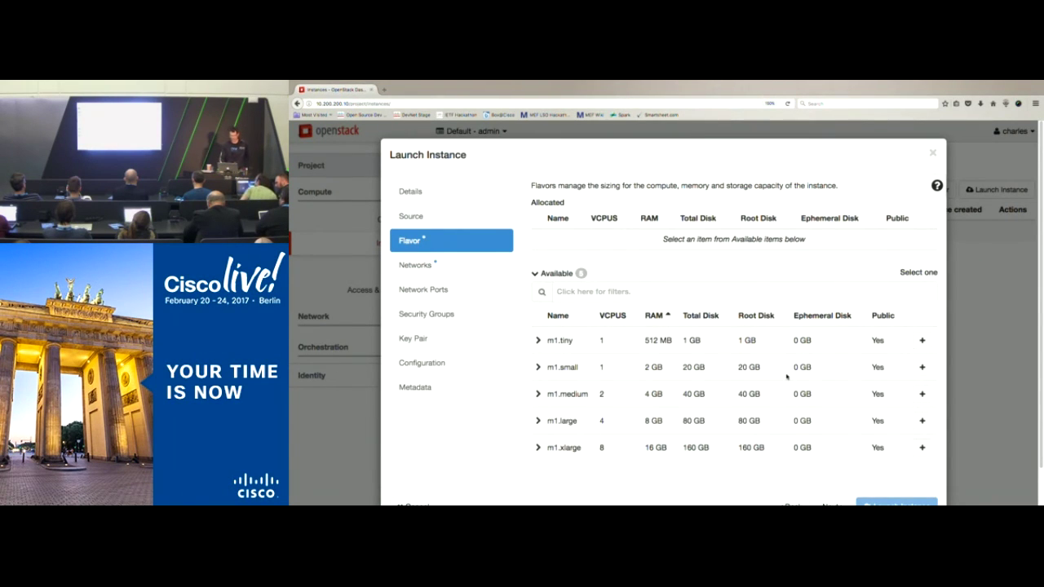
left_click(921, 341)
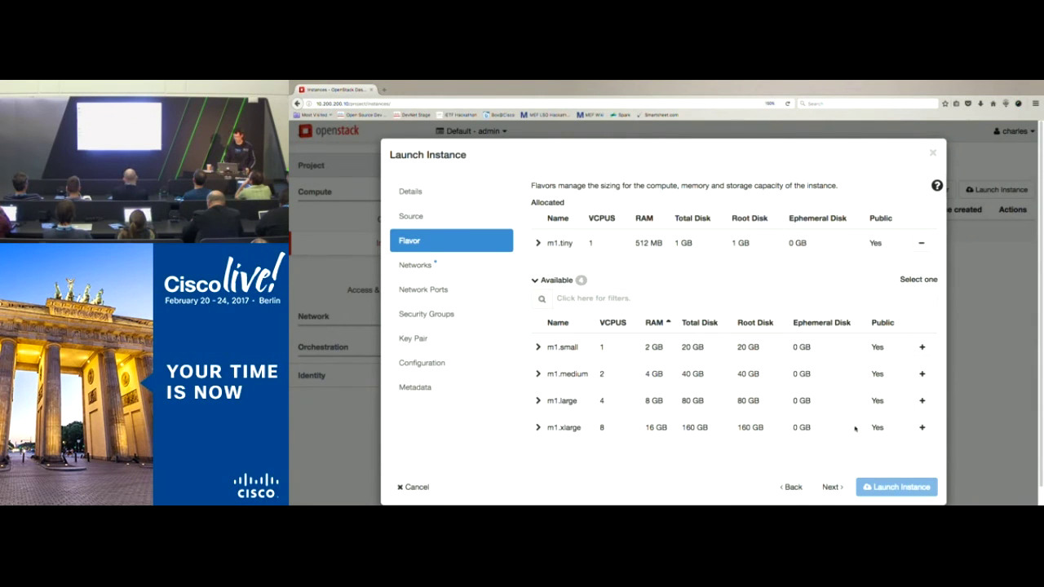
left_click(834, 487)
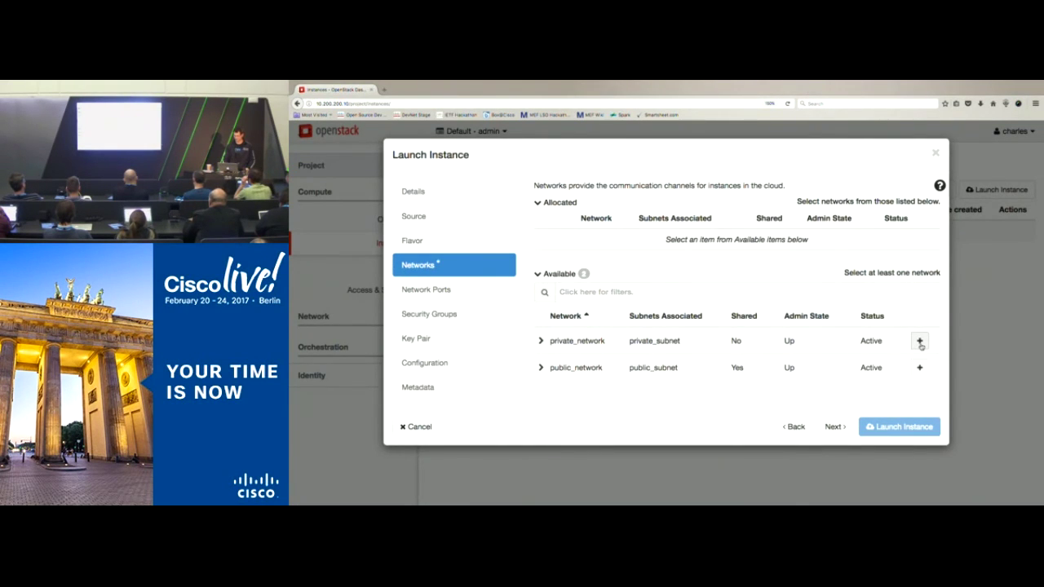
Step: Attach devnetzone1 to private_network, check Security Groups, and launch the instance
left_click(920, 342)
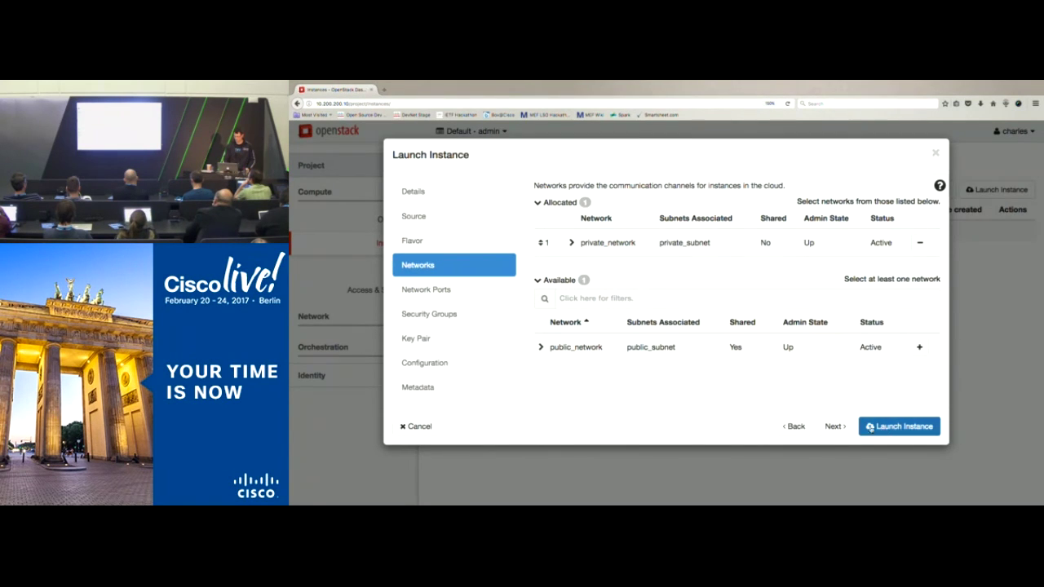
left_click(834, 428)
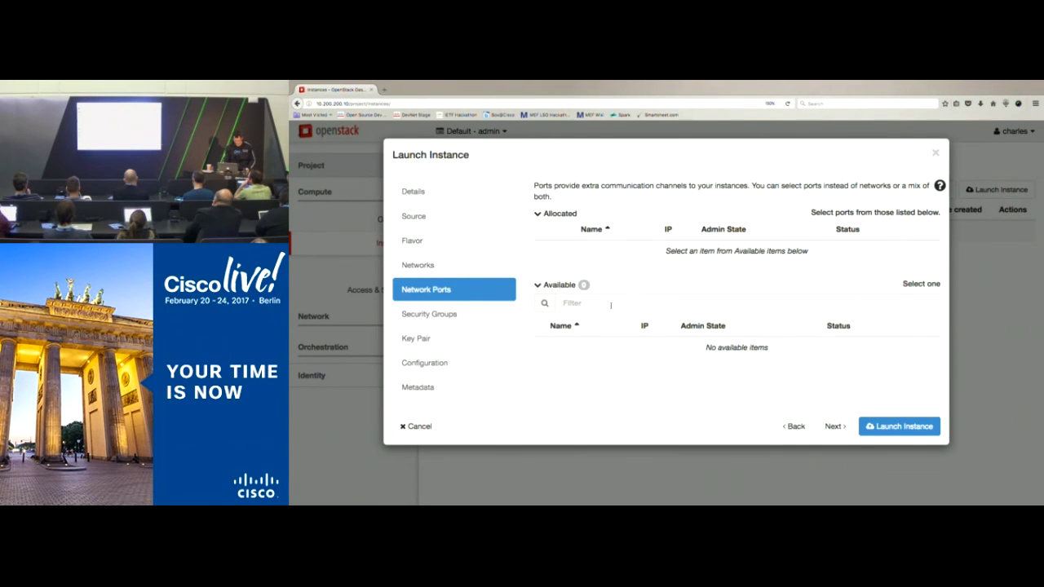
left_click(444, 317)
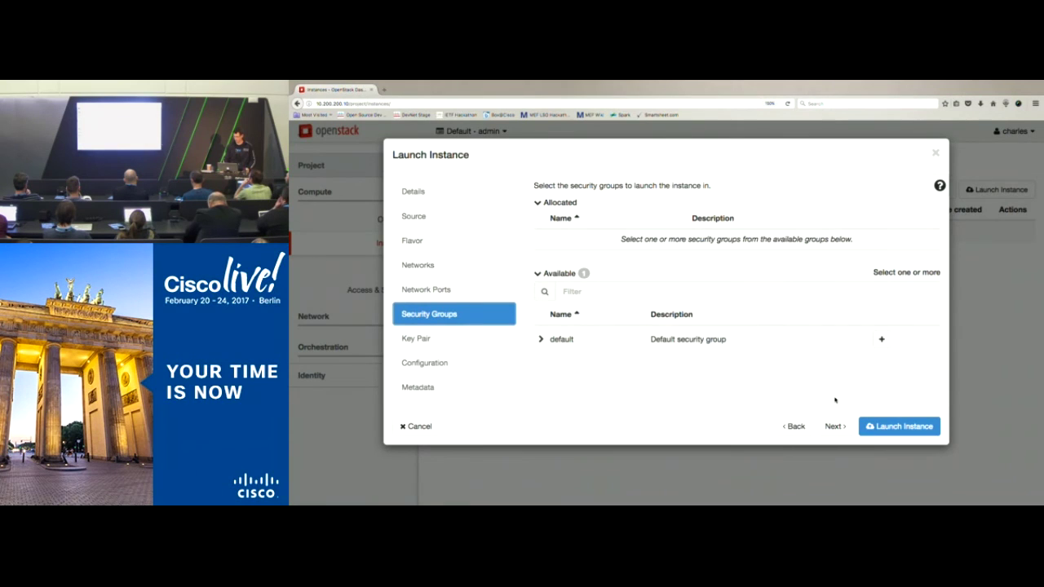
left_click(894, 427)
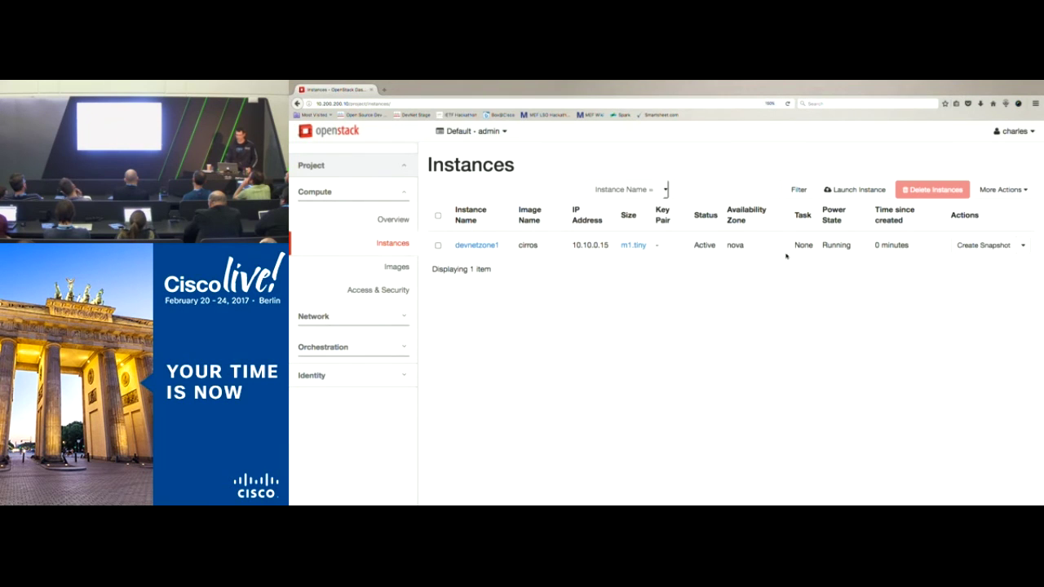
Step: Review devnetzone1's Overview: Active, m1.tiny, IP 10.10.0.15, default security rules, cirros
left_click(478, 245)
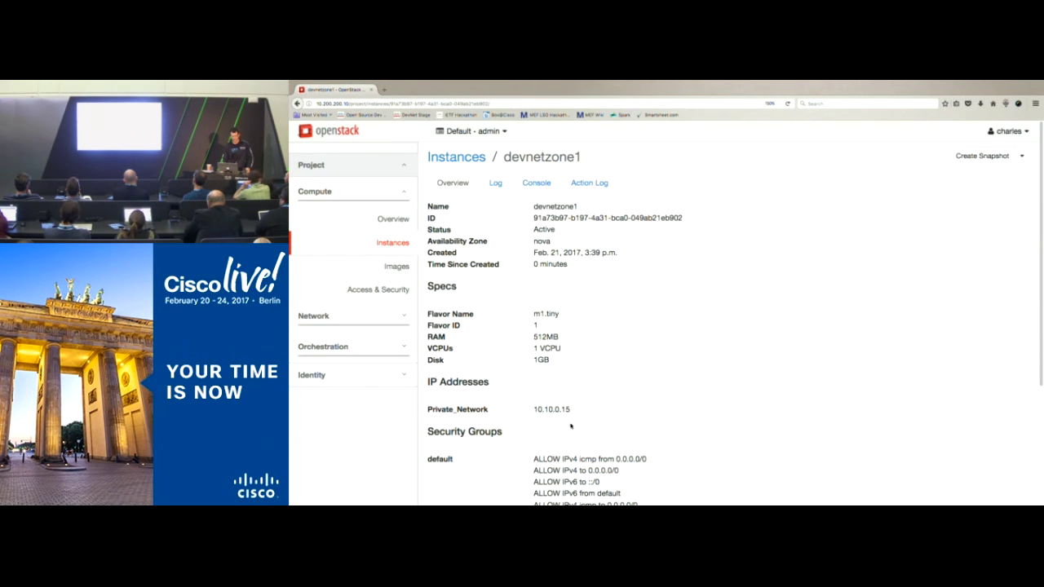
scroll(571, 426, "down", 3)
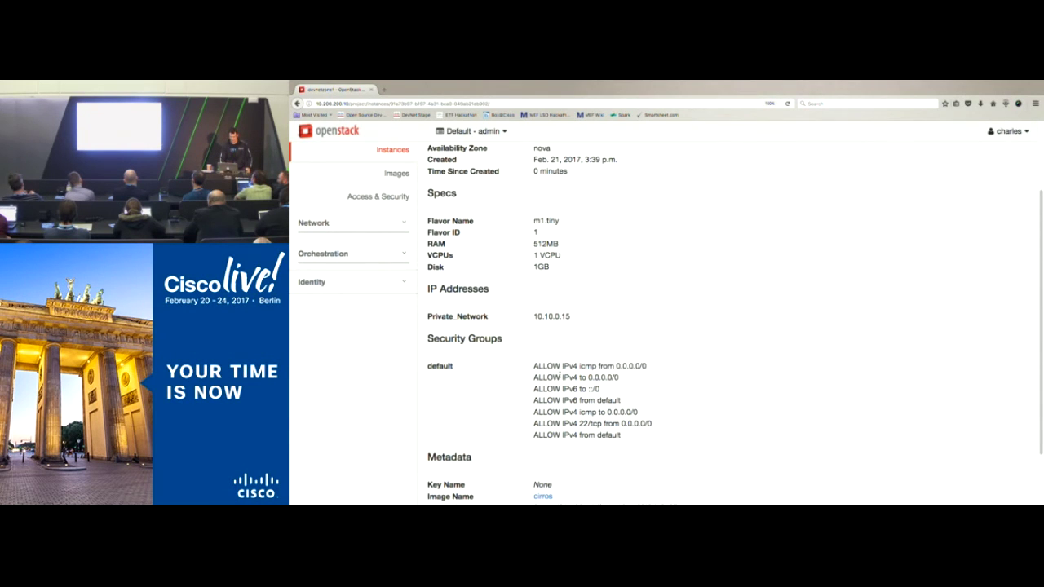
scroll(555, 397, "up", 3)
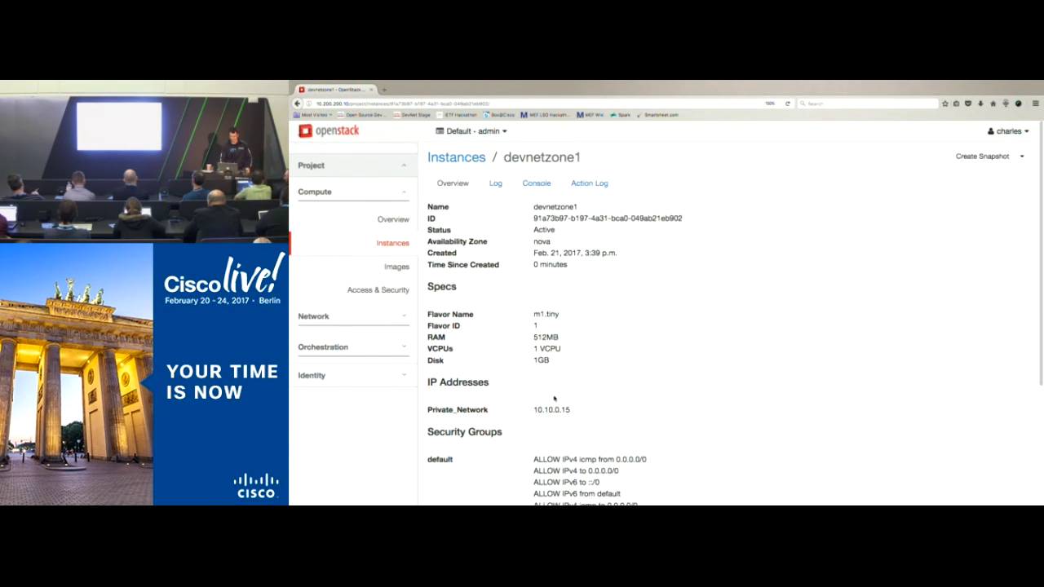
mouse_move(301, 87)
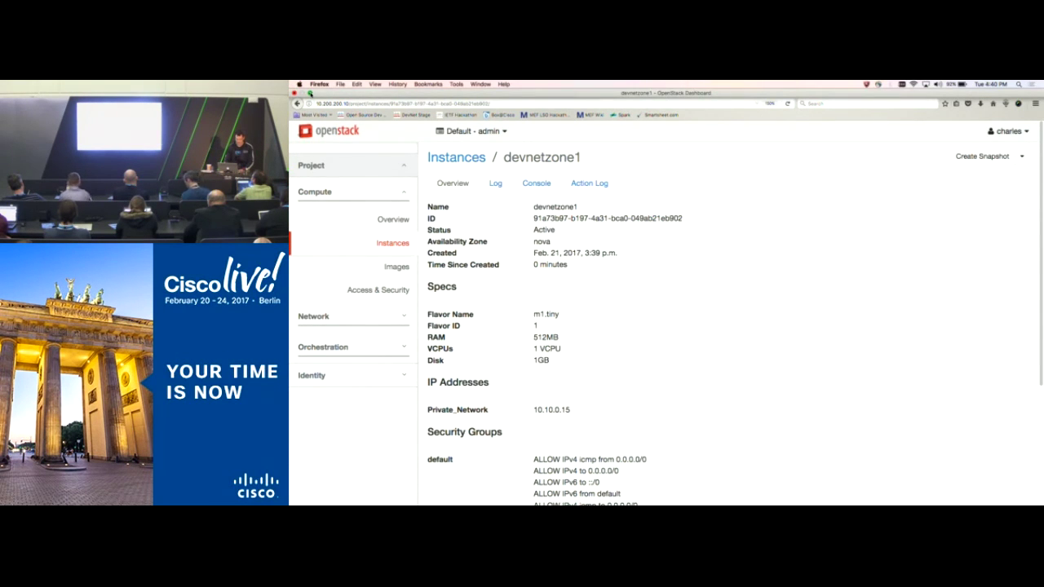
Step: Exit browser full screen and open a larger Terminal window with enlarged text
left_click(310, 94)
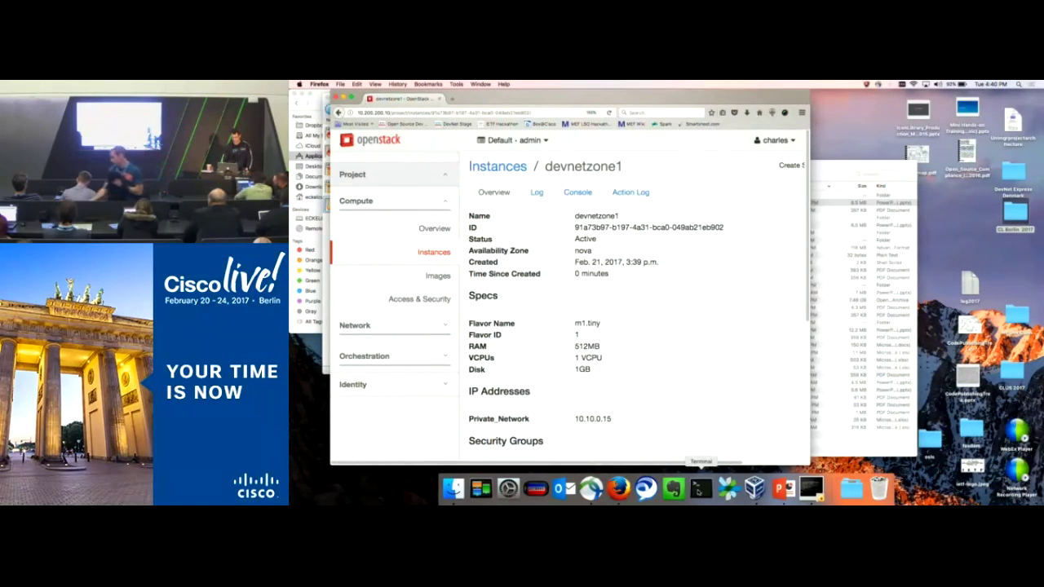
left_click(700, 487)
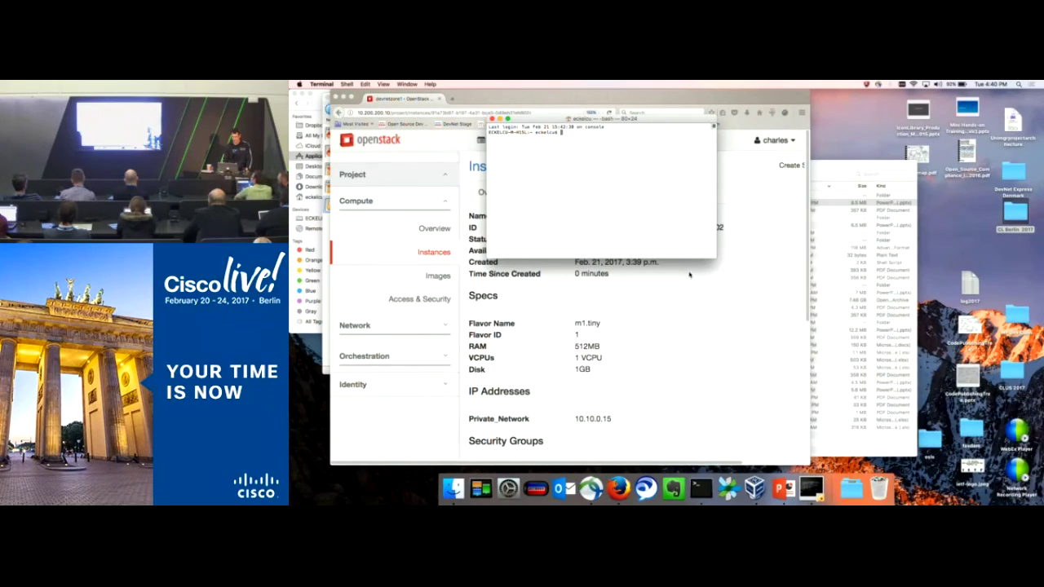
left_click_drag(715, 258, 893, 436)
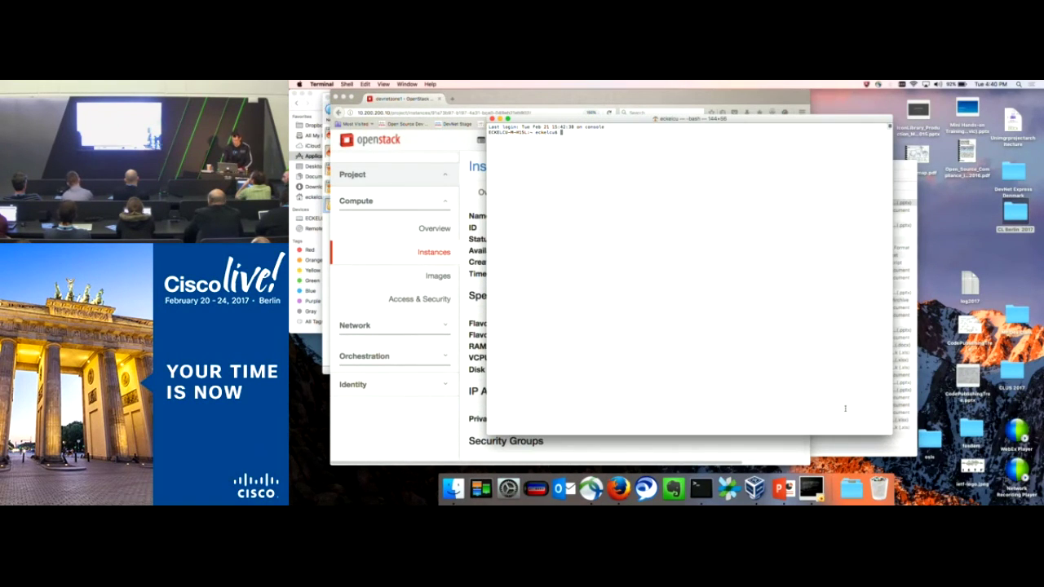
key("super+plus")
key("super+plus")
key("super+plus")
key("super+plus")
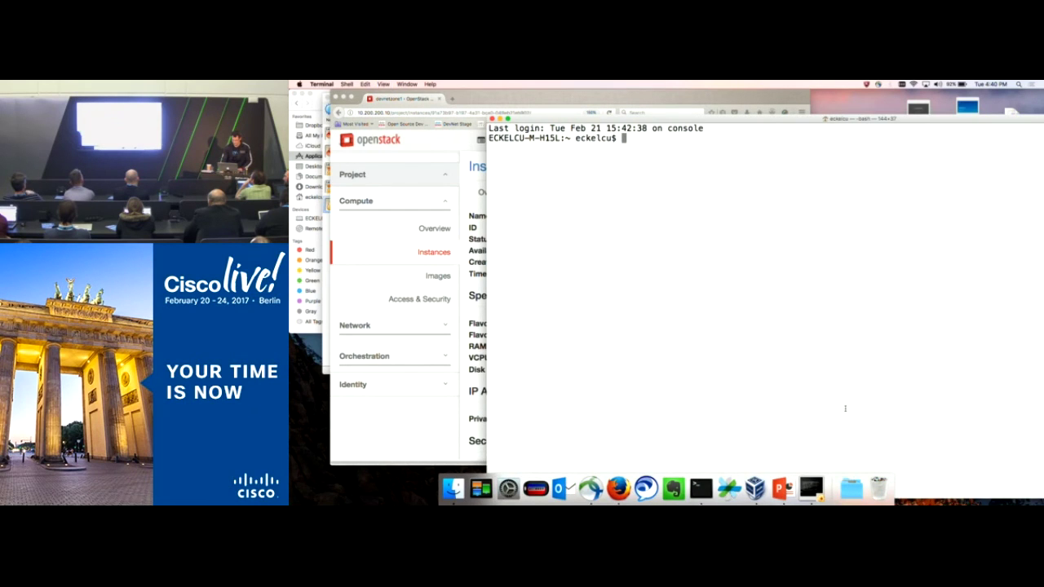
left_click_drag(728, 120, 558, 83)
key("super+plus")
key("super+plus")
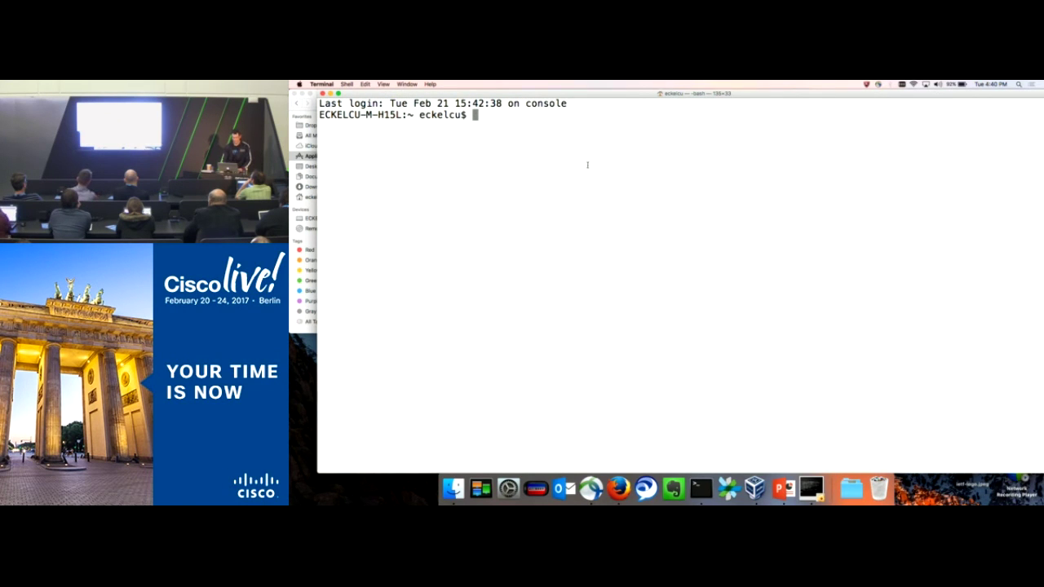
type("s")
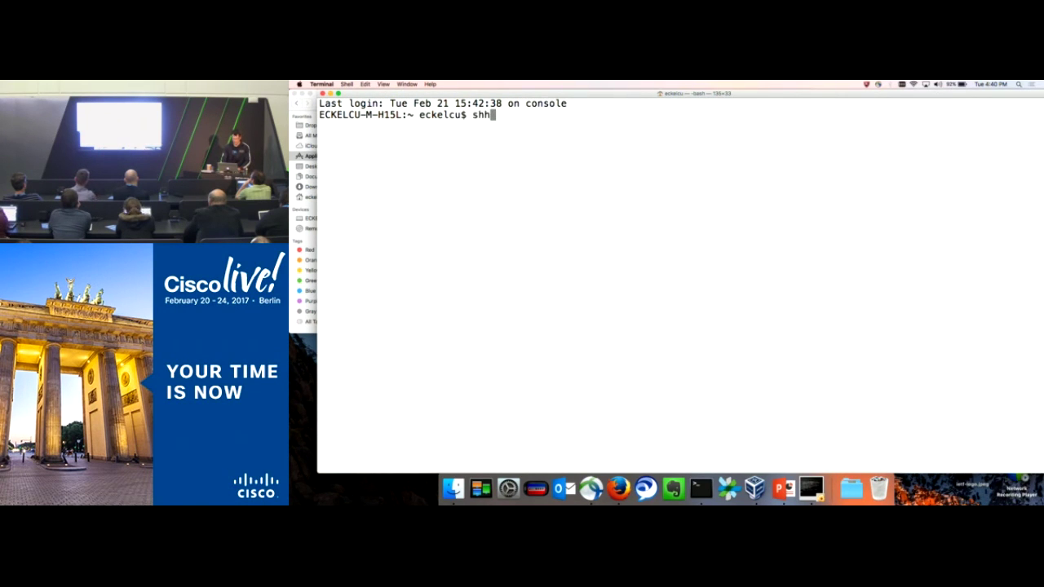
type("sh ")
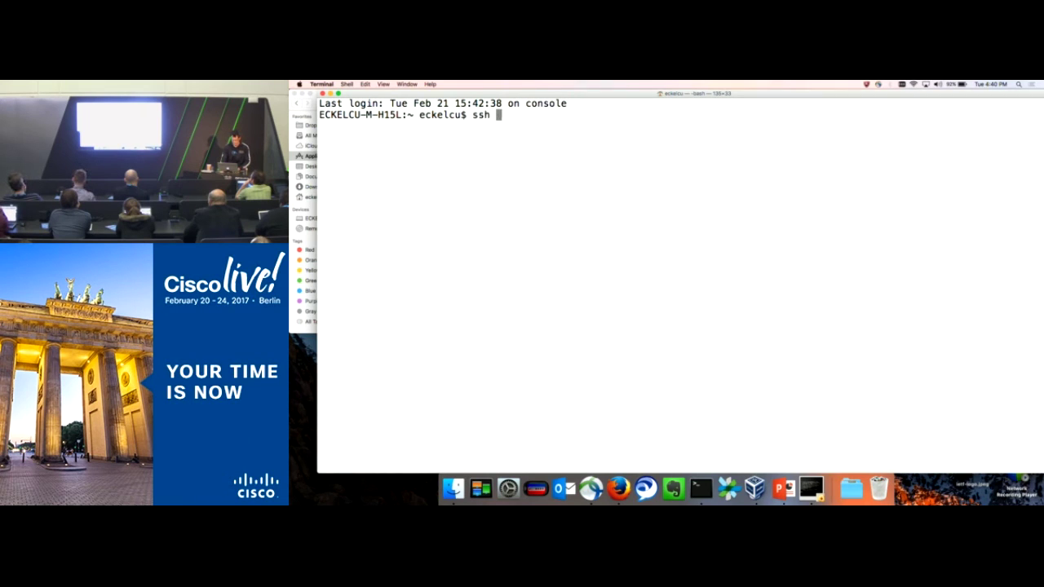
type("osdev")
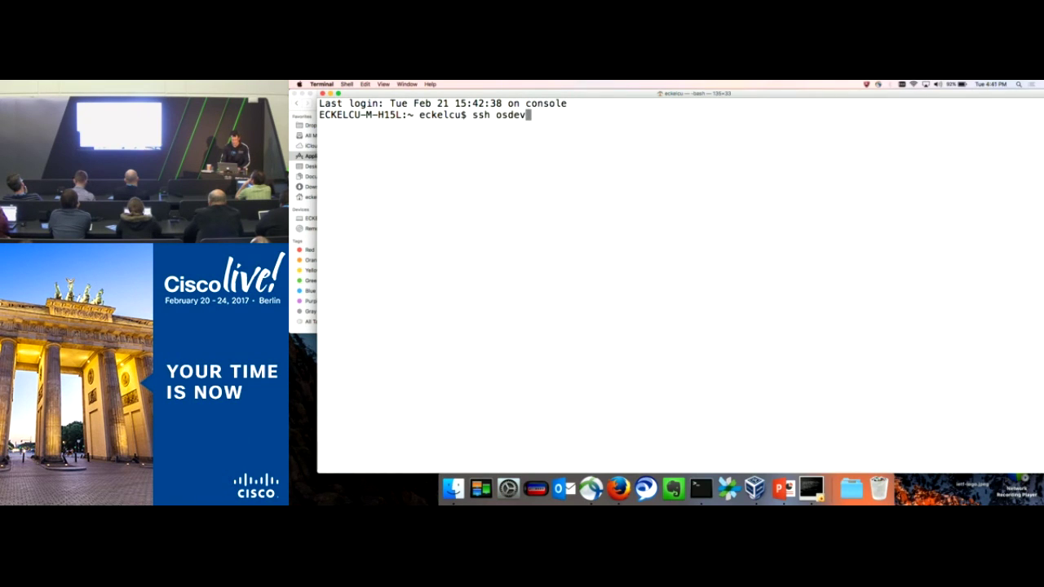
type("@10.200.2")
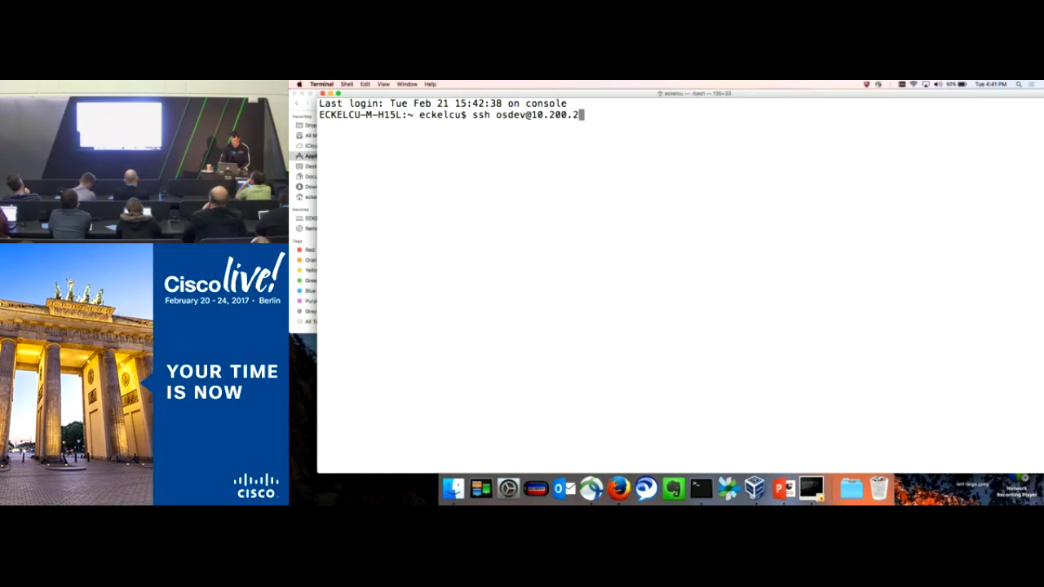
type("00.10")
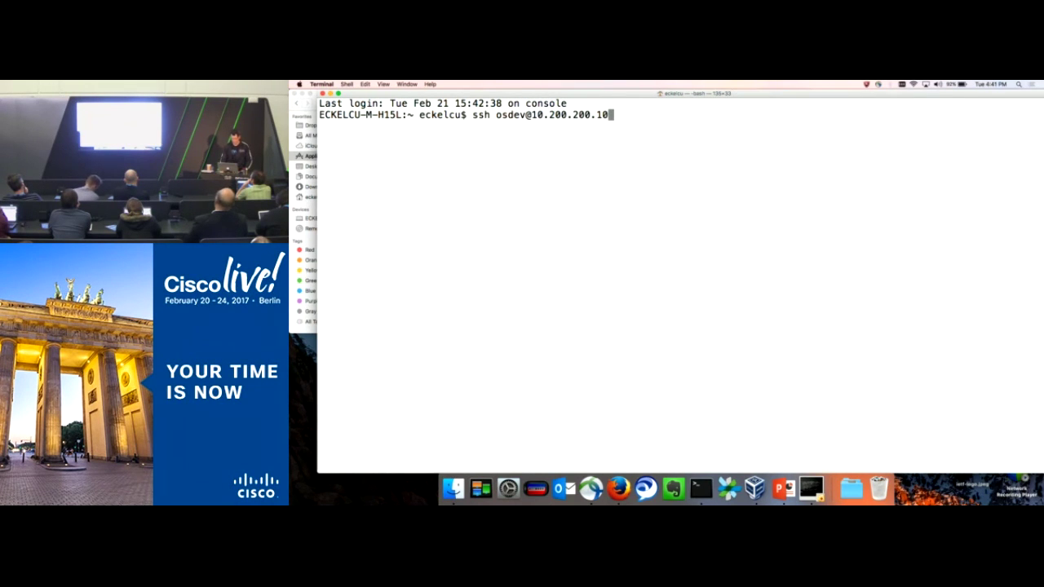
key("Return")
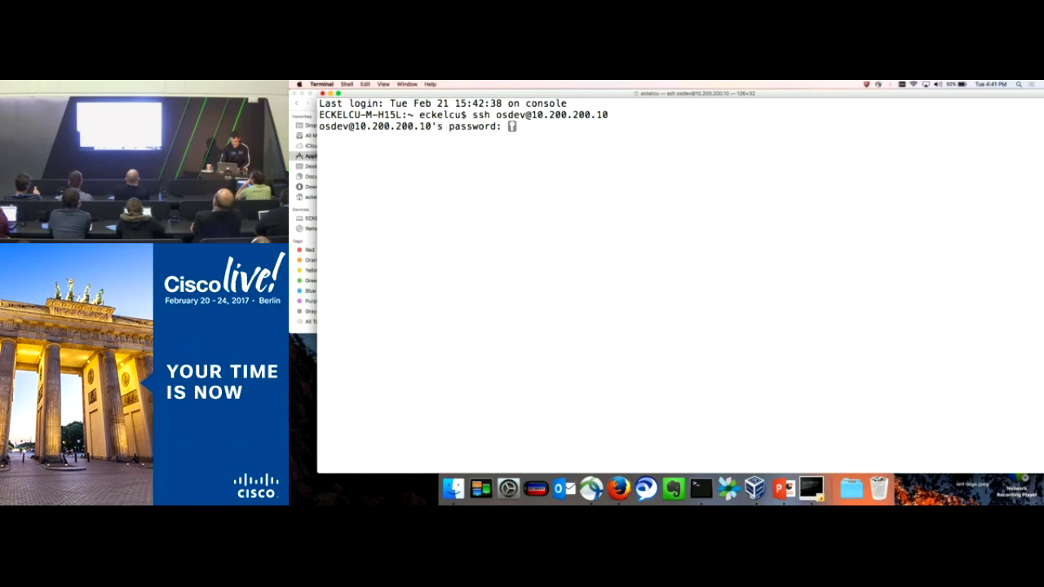
key("Return")
key("Return")
key("Return")
key("Return")
key("Return")
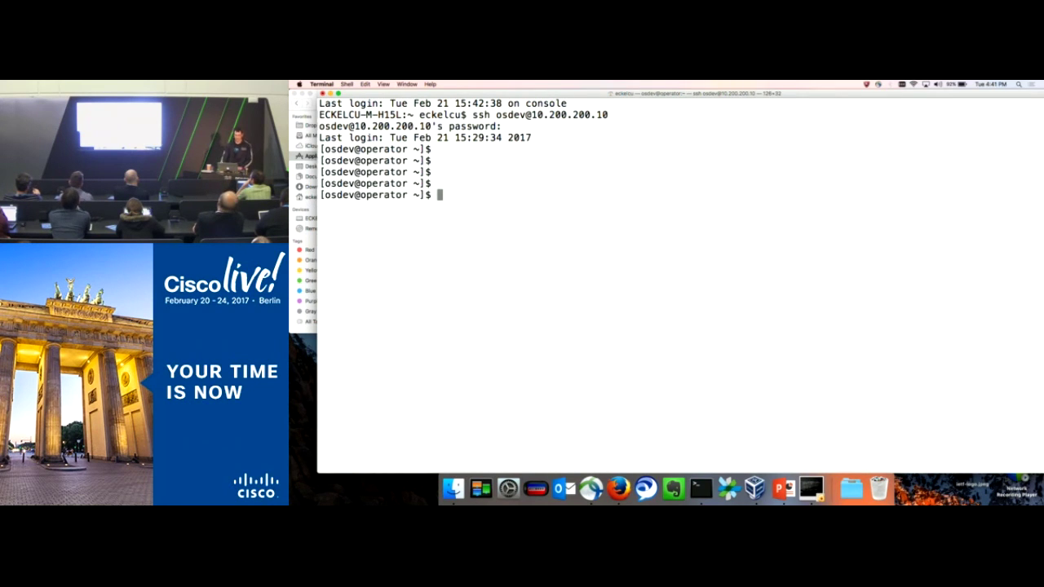
Step: List the home folder, print openrc's admin credentials and auth URL, and enlarge the terminal font
type("ls")
key("Return")
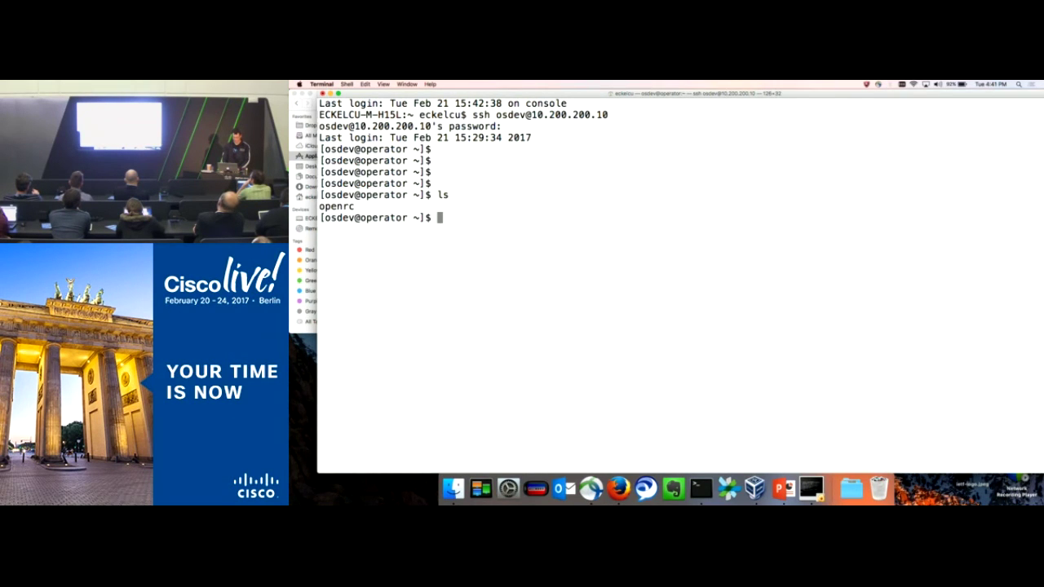
type("cat openrc")
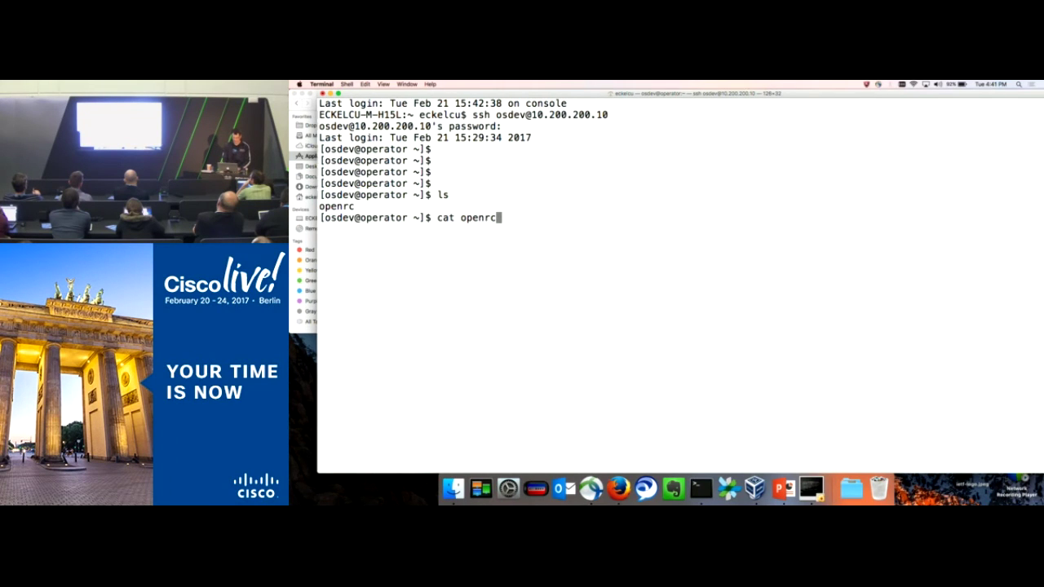
key("Return")
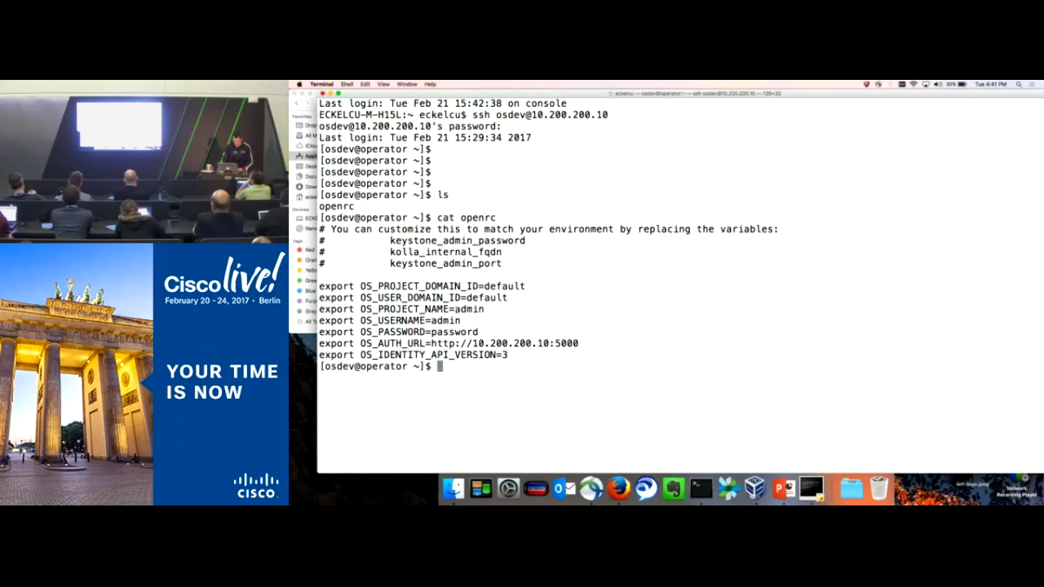
key("super+plus")
key("super+plus")
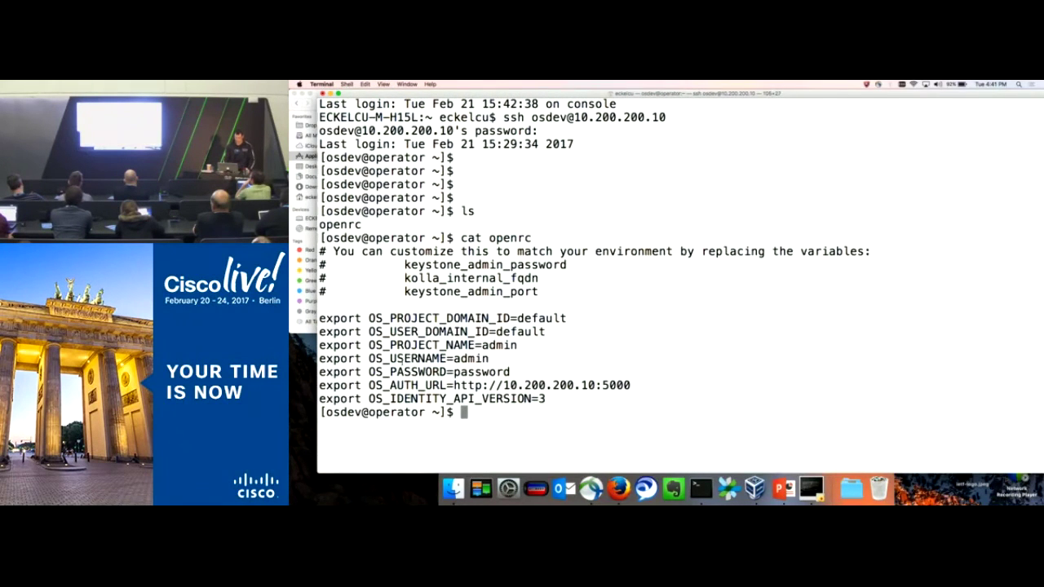